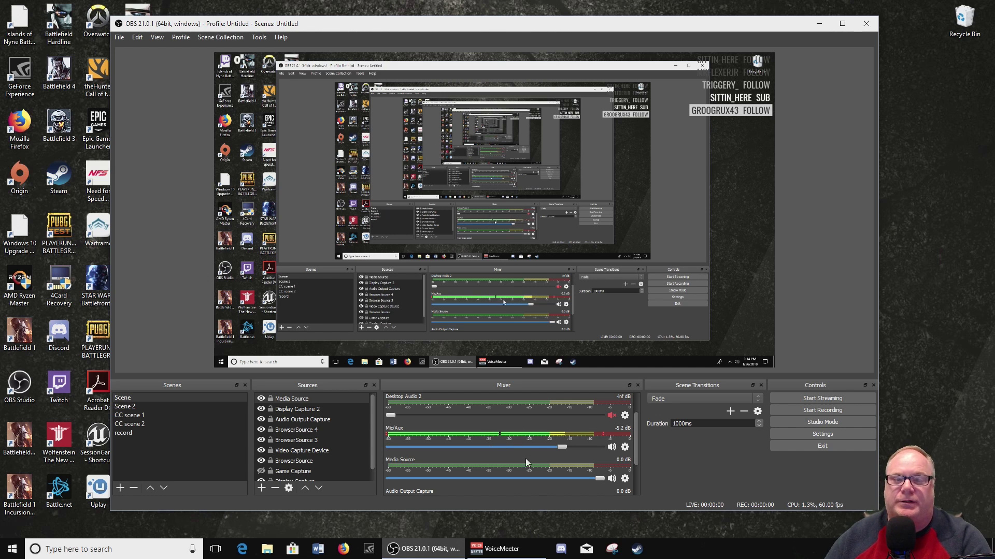
- Switch the audio channels to Stereo in the audio settings, set them back to 7.1, and save the settings
left_click(830, 433)
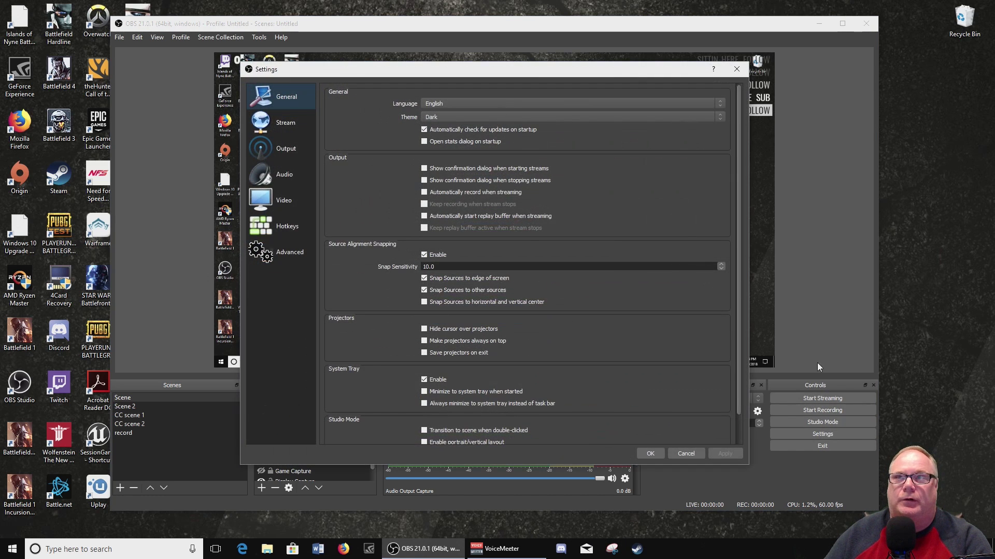
left_click(283, 174)
left_click(427, 104)
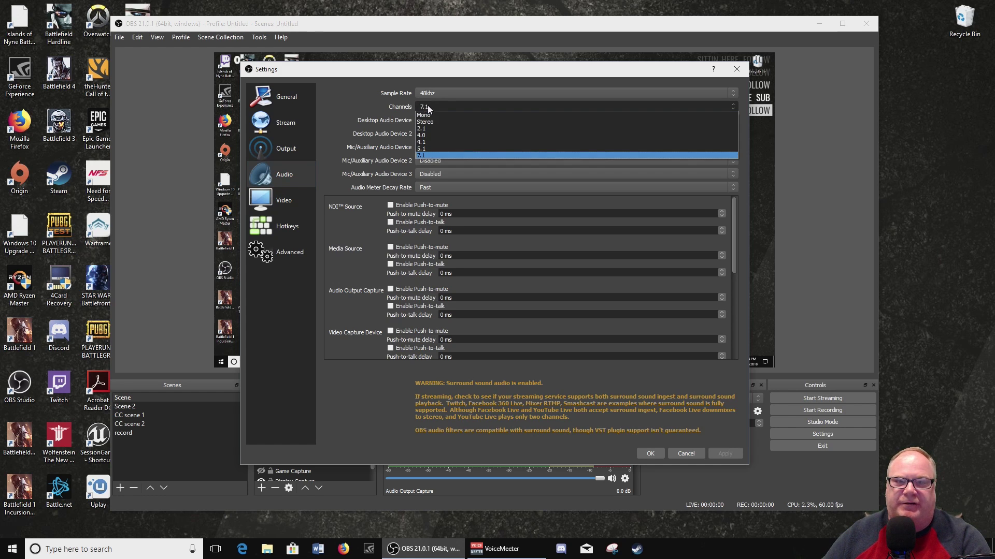
left_click(434, 117)
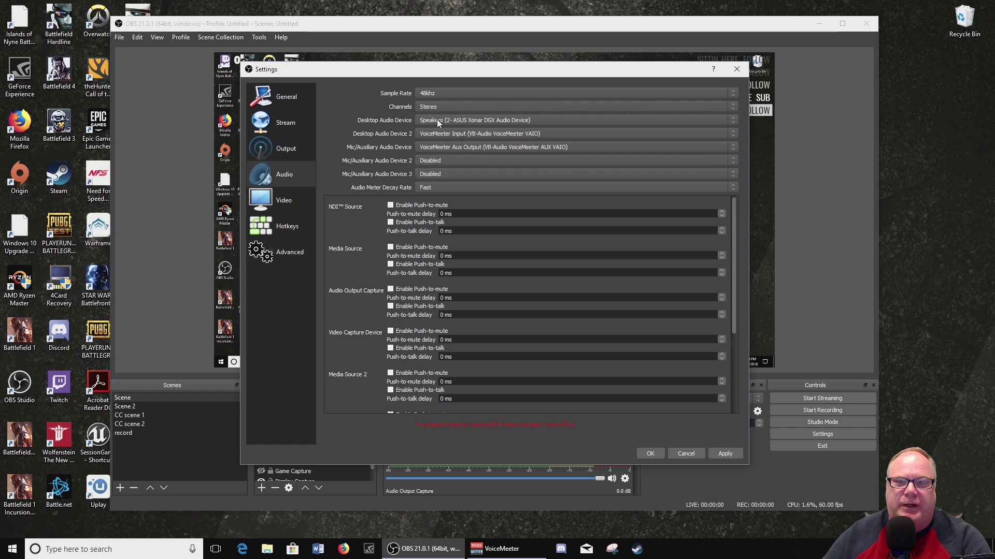
left_click(477, 106)
left_click(462, 153)
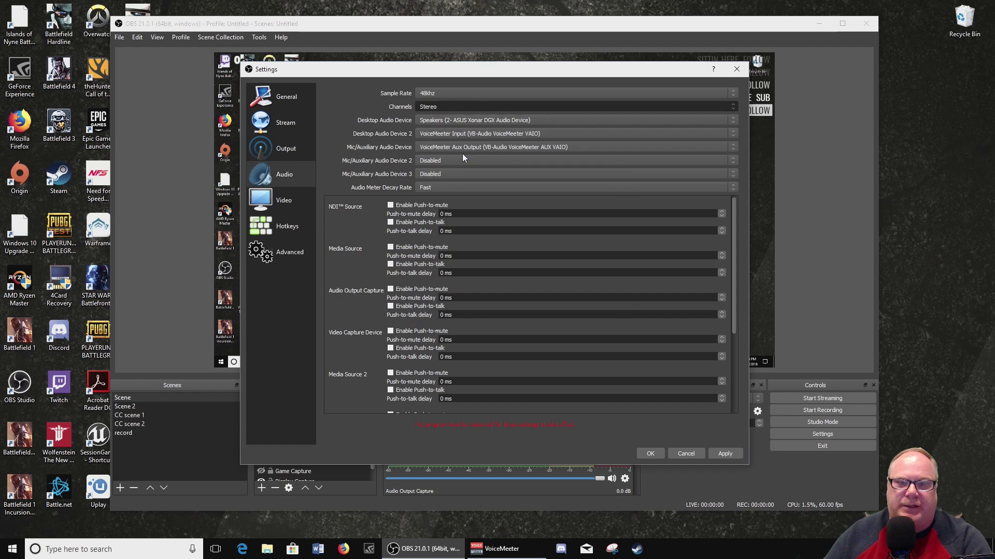
left_click(568, 322)
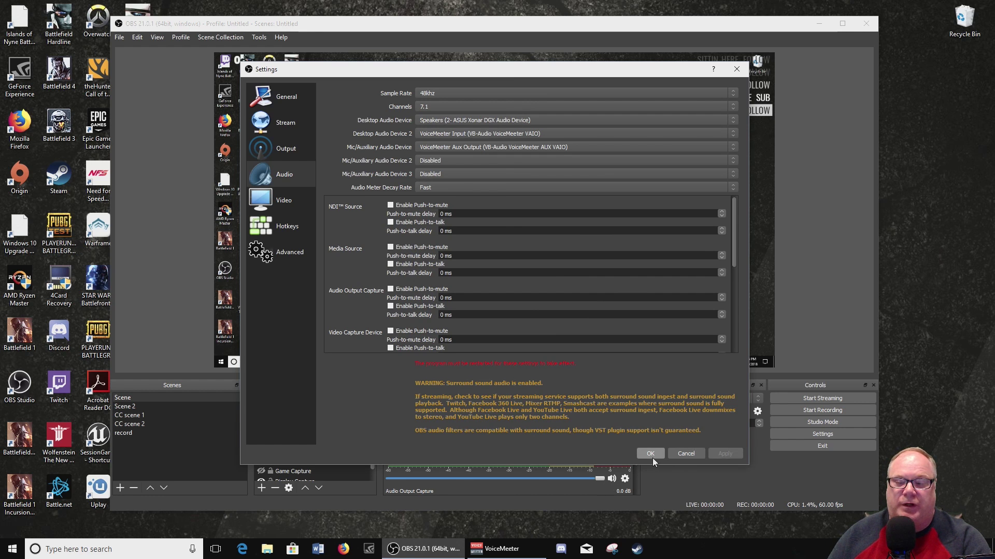
left_click(651, 455)
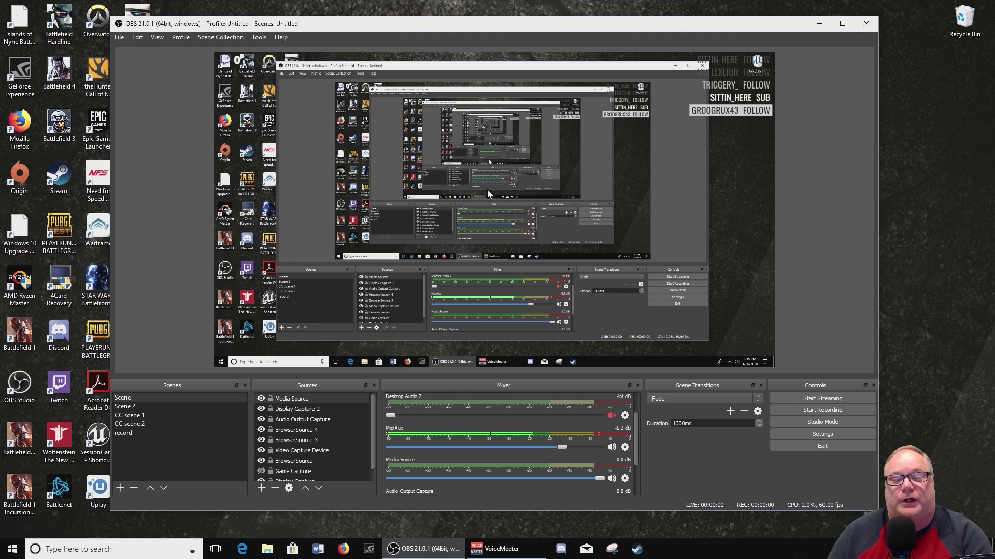
- Review the output track bitrates and the available channel layouts in the audio settings, and leave without saving
left_click(822, 433)
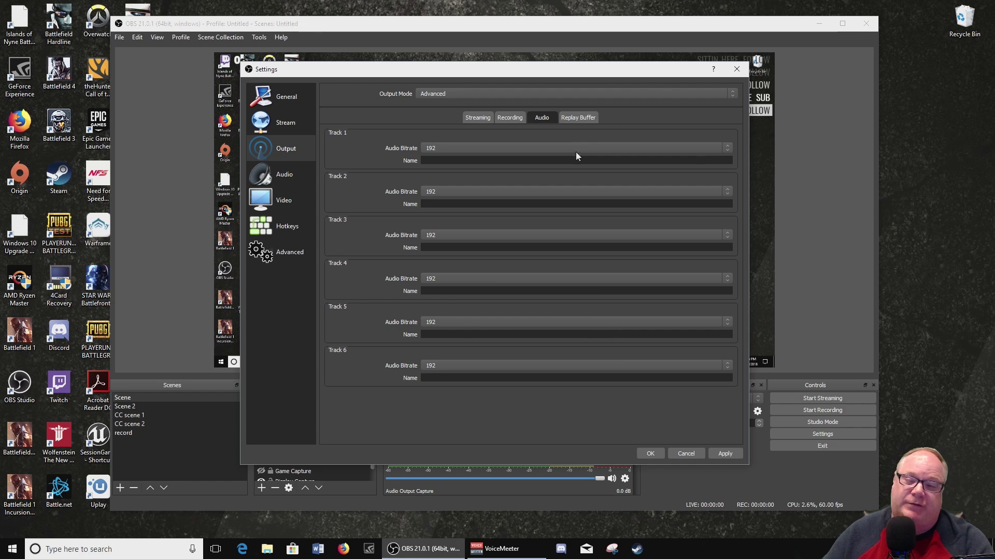
left_click(277, 179)
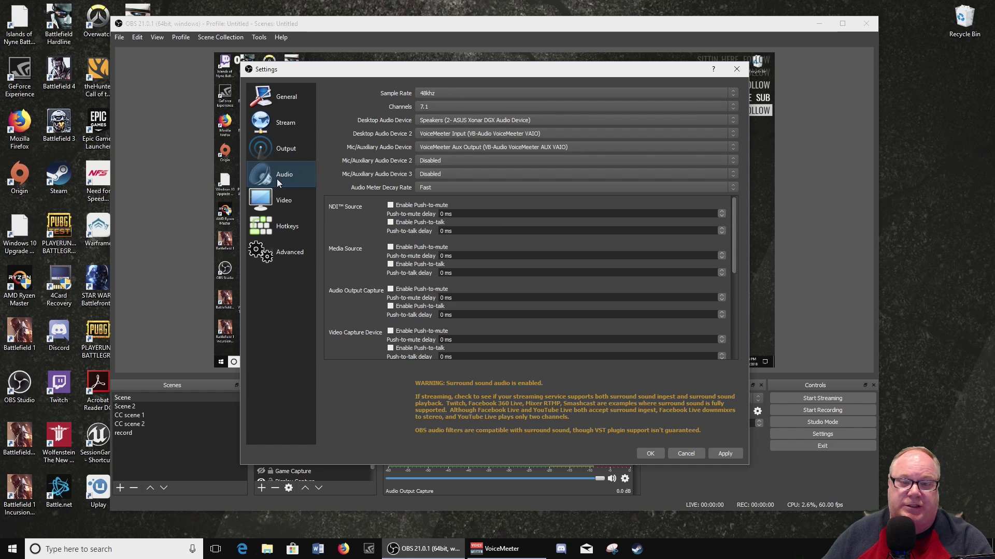
left_click(487, 107)
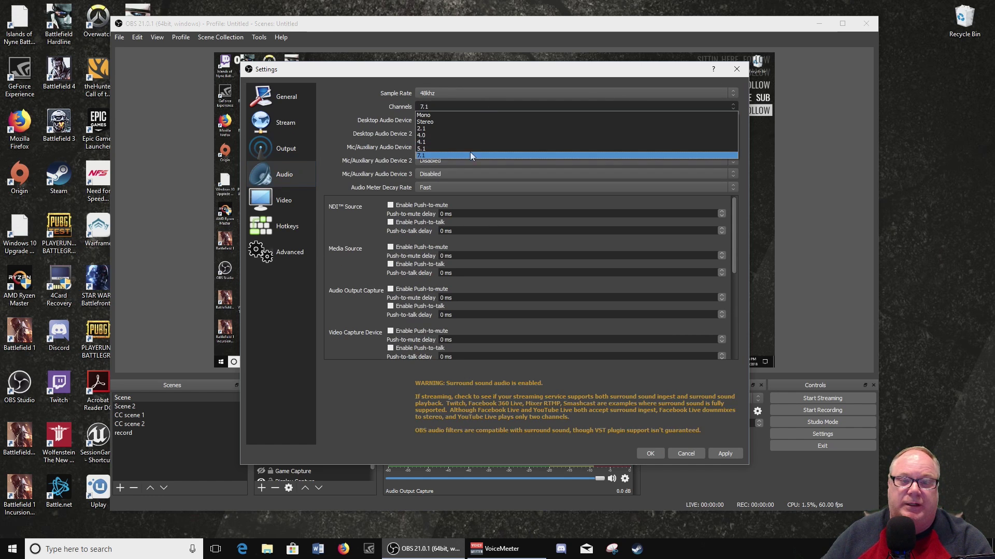
left_click(516, 107)
left_click(687, 454)
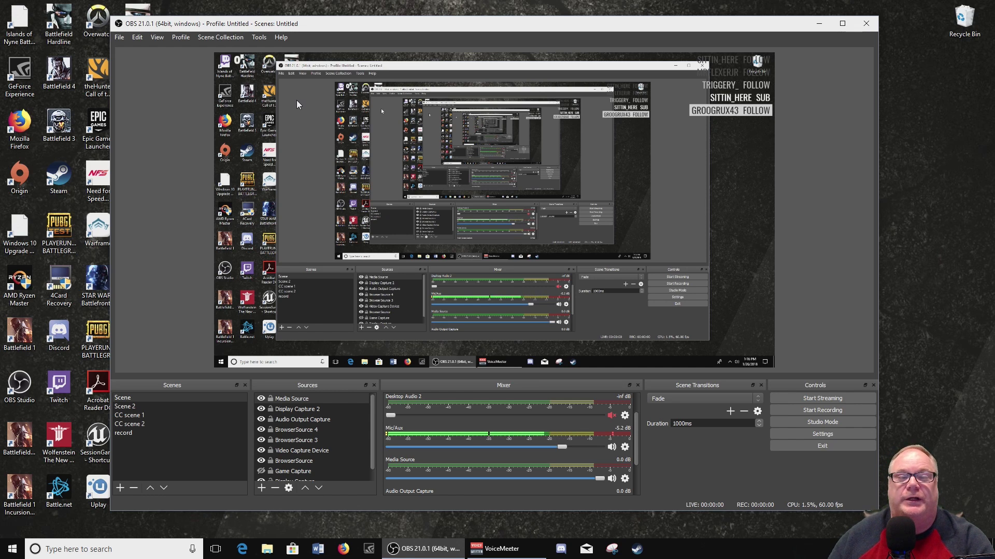
- Open the scripts manager, look at the Python settings, and return to the loaded scripts
left_click(261, 40)
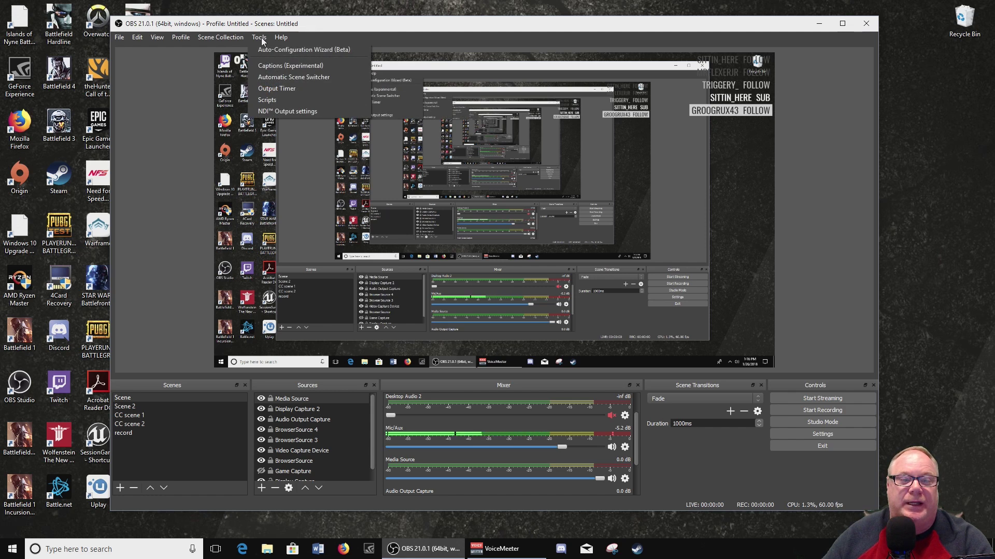
left_click(275, 100)
left_click_drag(391, 134, 340, 130)
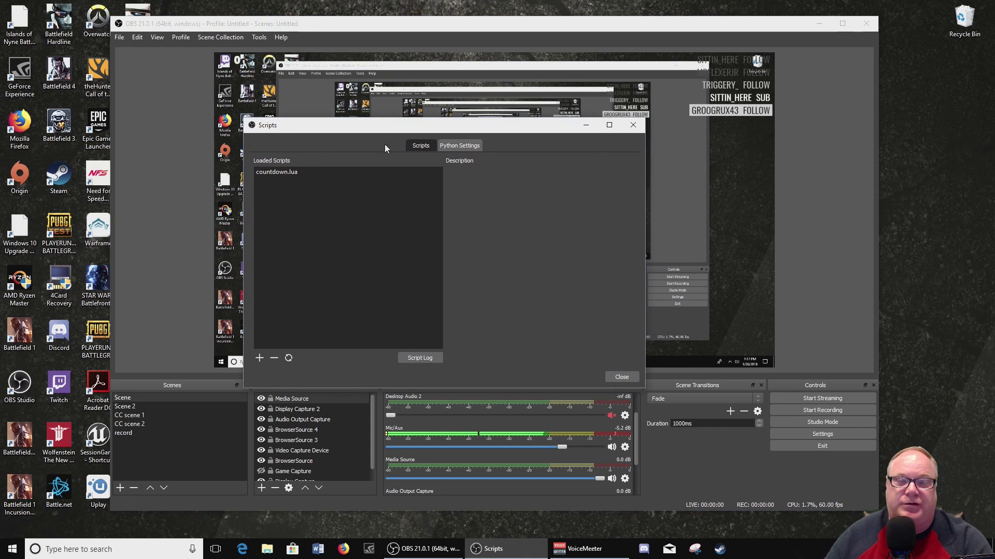
left_click(460, 145)
left_click(416, 147)
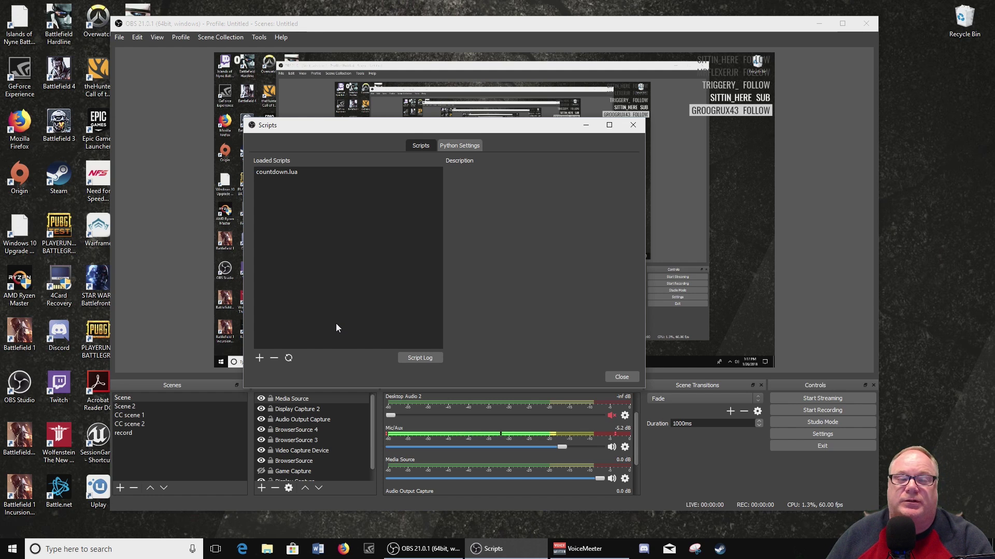
- Add the countdown.lua script and choose Text (GDI+) as its text source
left_click(256, 360)
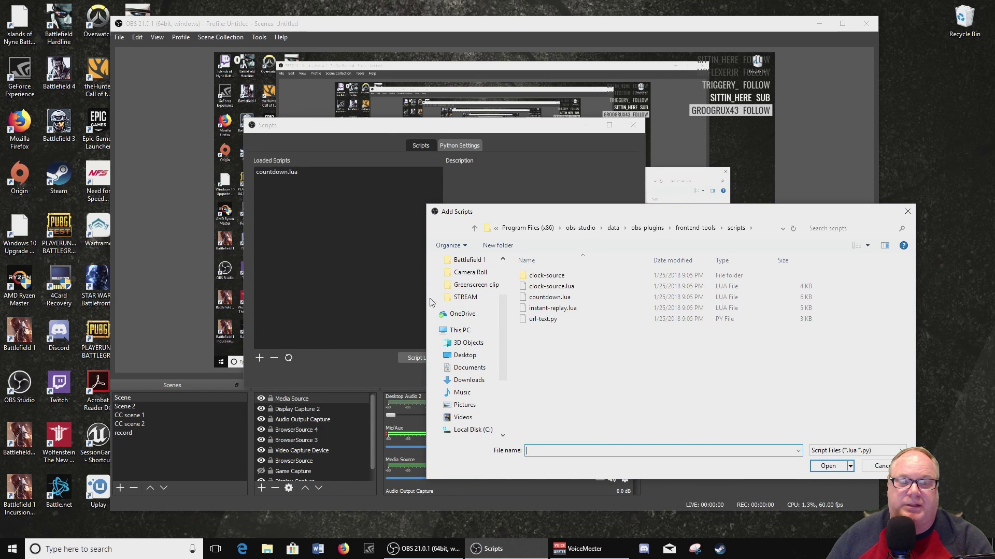
left_click_drag(548, 218, 360, 113)
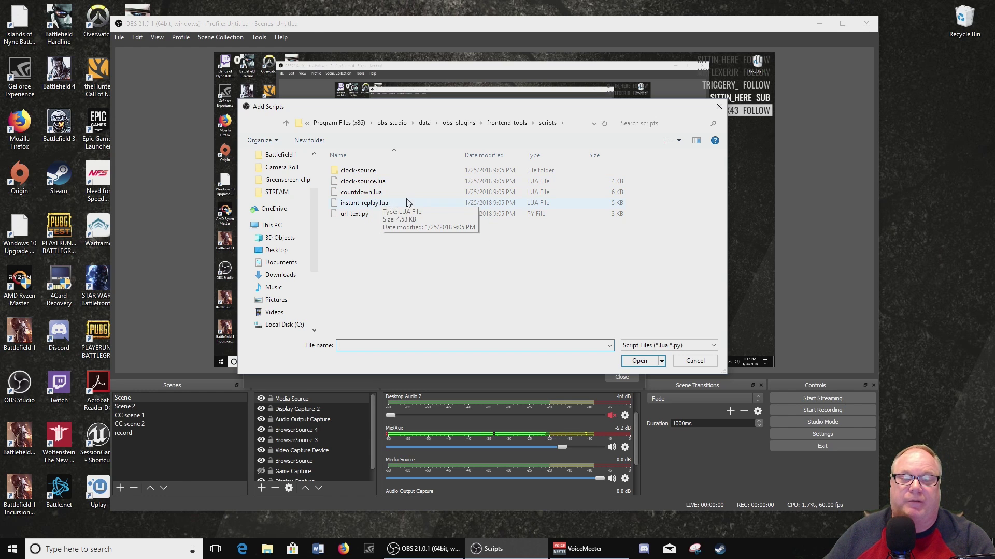
left_click(371, 192)
left_click(640, 361)
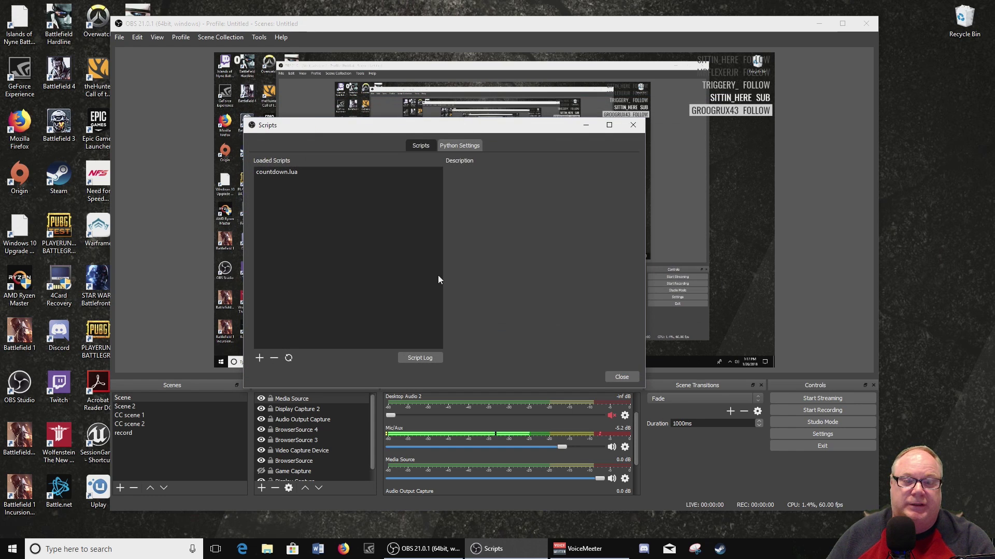
left_click(307, 173)
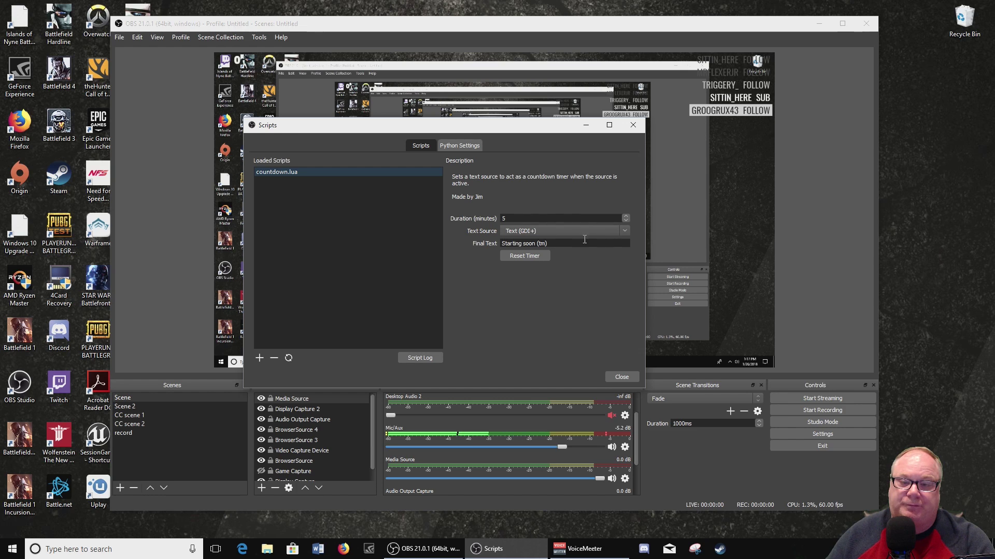
left_click(624, 233)
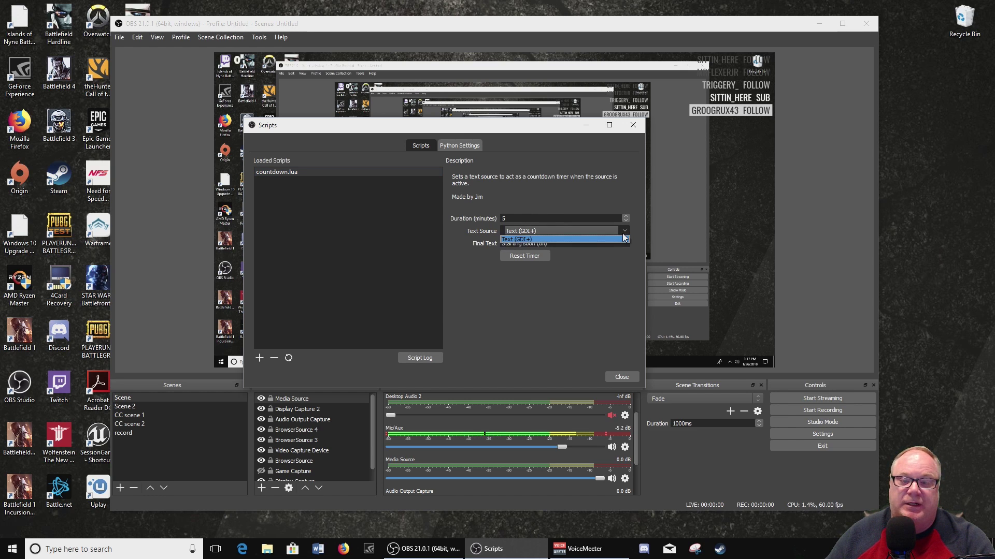
left_click(549, 239)
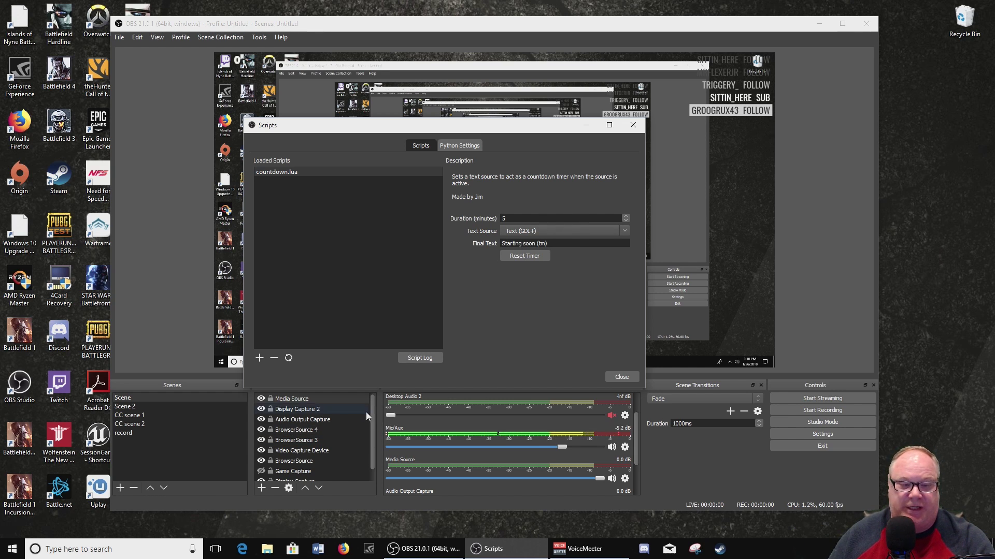
- Add a new Text (GDI+) source named Countdown to the scene, leaving its text empty and its properties at default
scroll(363, 414, "down", 1)
left_click(261, 488)
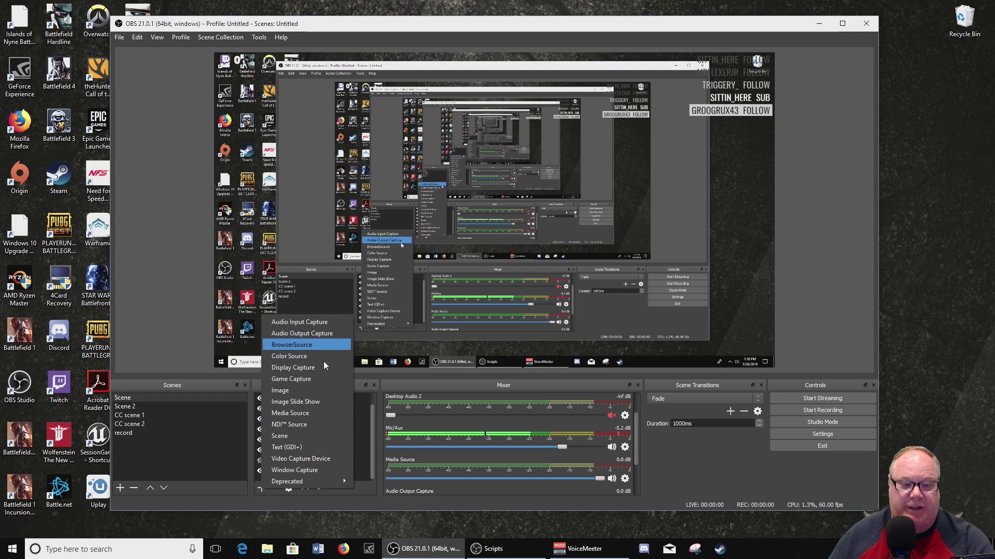
left_click(287, 447)
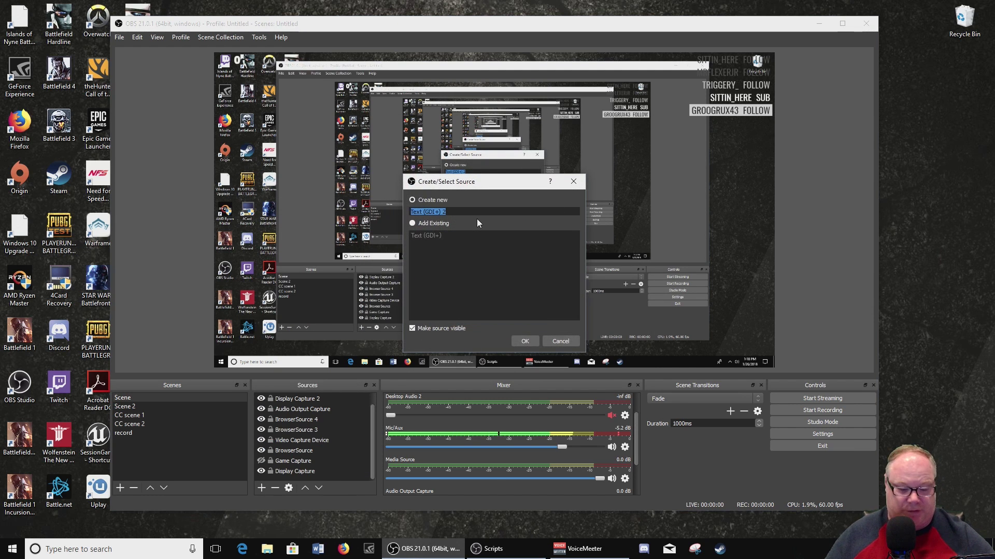
key("BackSpace")
type("Countdown")
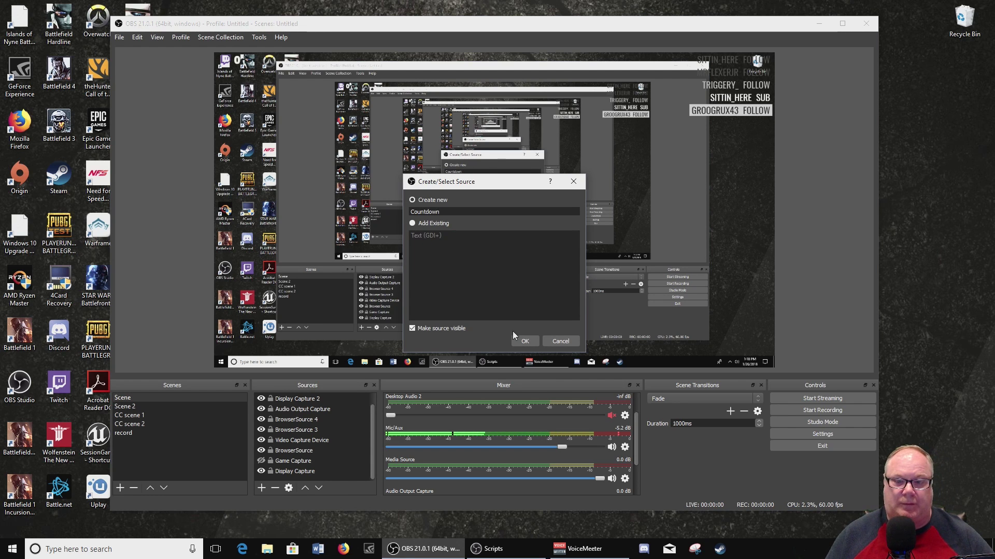
left_click(525, 340)
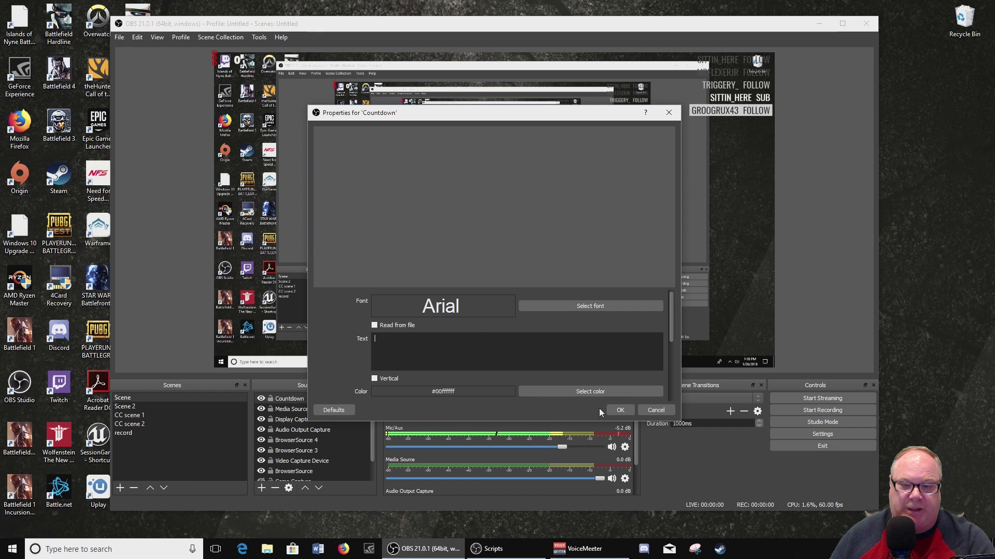
left_click(620, 410)
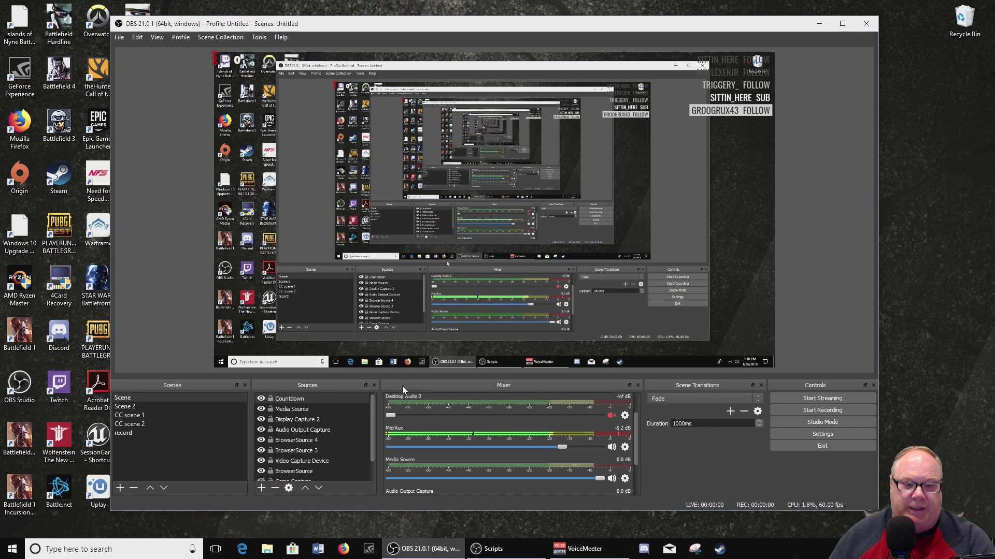
- Reopen the scripts manager and check which text sources countdown.lua offers against the scene's source list
left_click(221, 40)
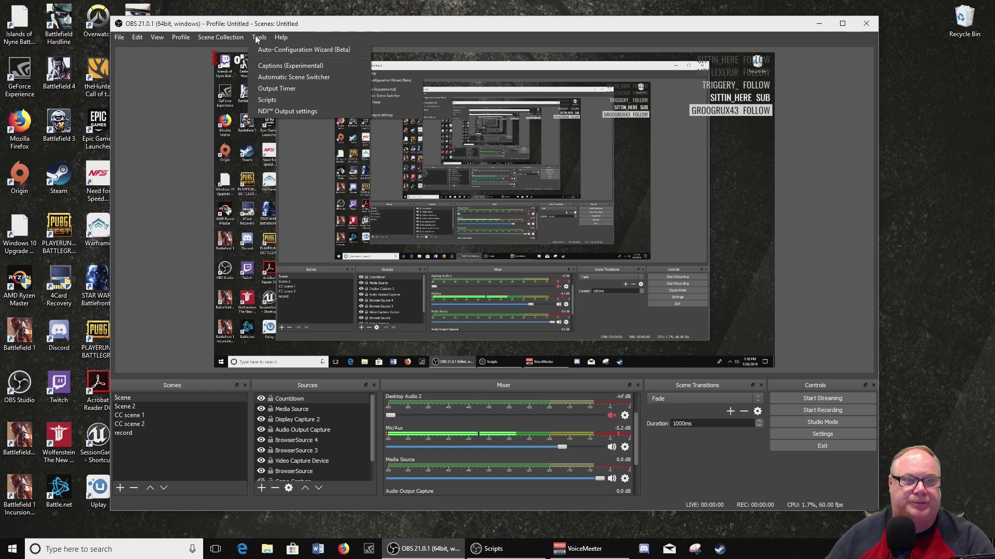
left_click(277, 100)
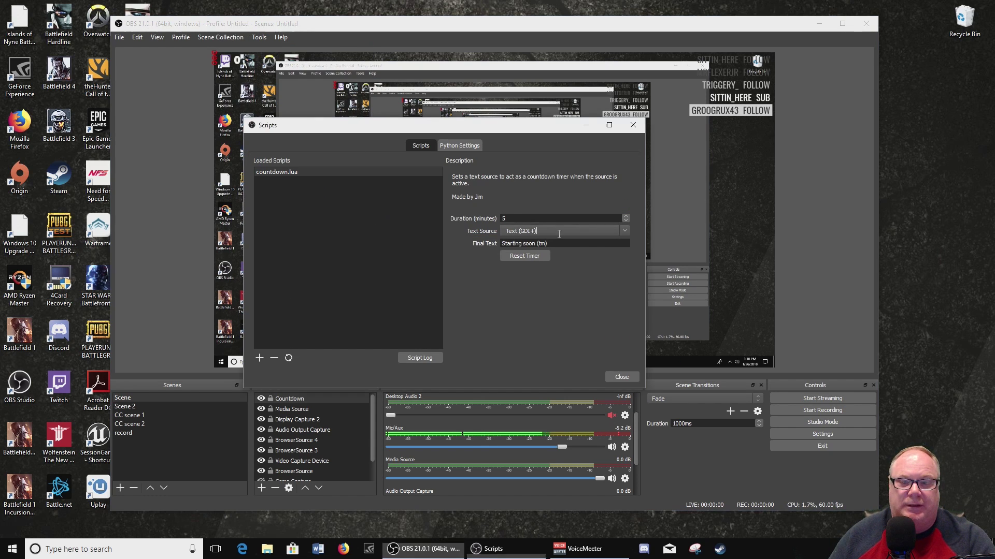
left_click(620, 232)
left_click(601, 242)
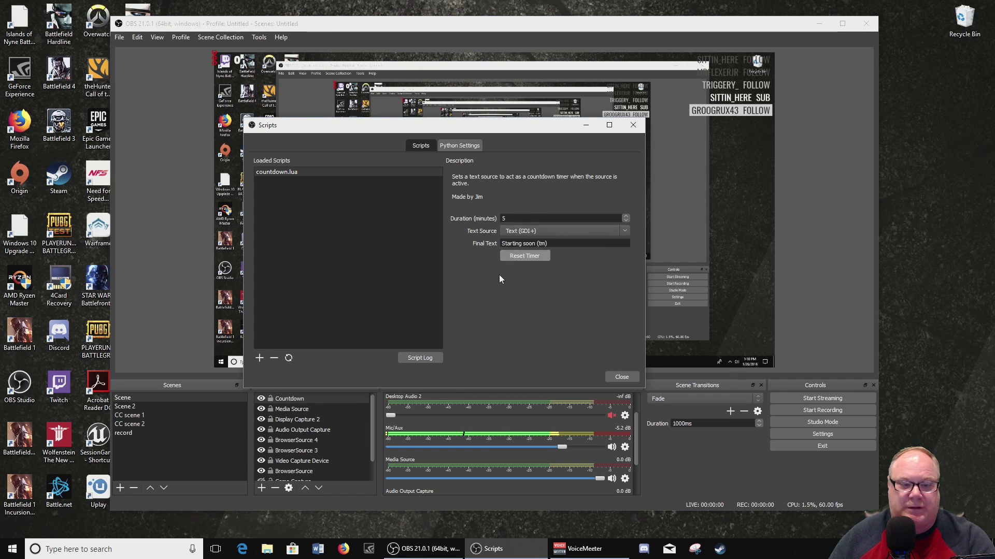
scroll(354, 418, "down", 1)
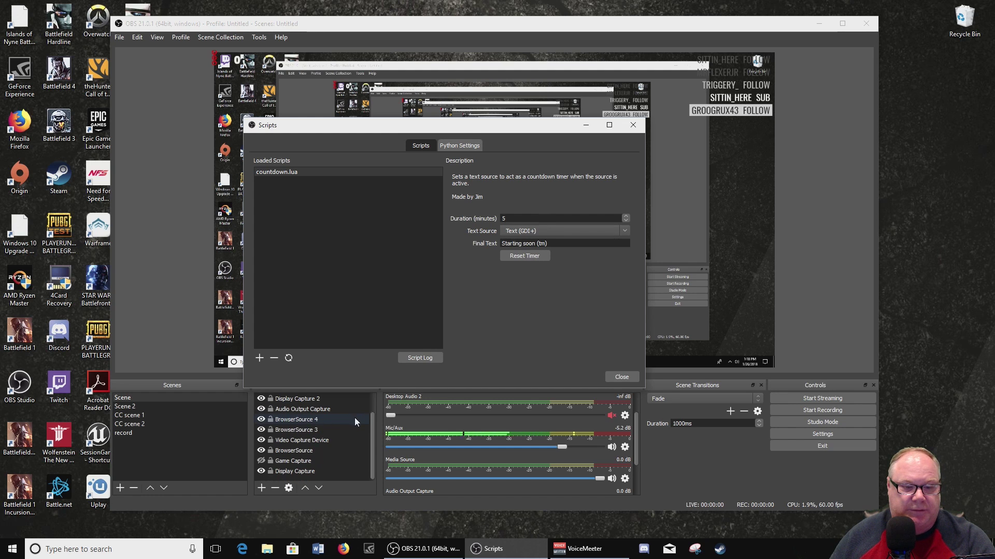
scroll(355, 449, "up", 1)
- Remove countdown.lua from the loaded scripts and load it again
left_click(274, 358)
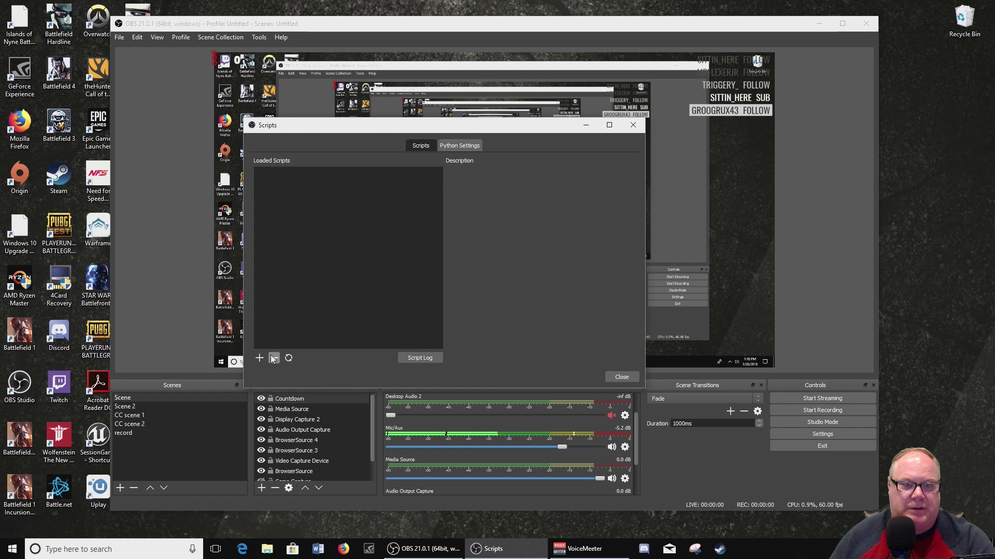
left_click(259, 358)
double_click(390, 193)
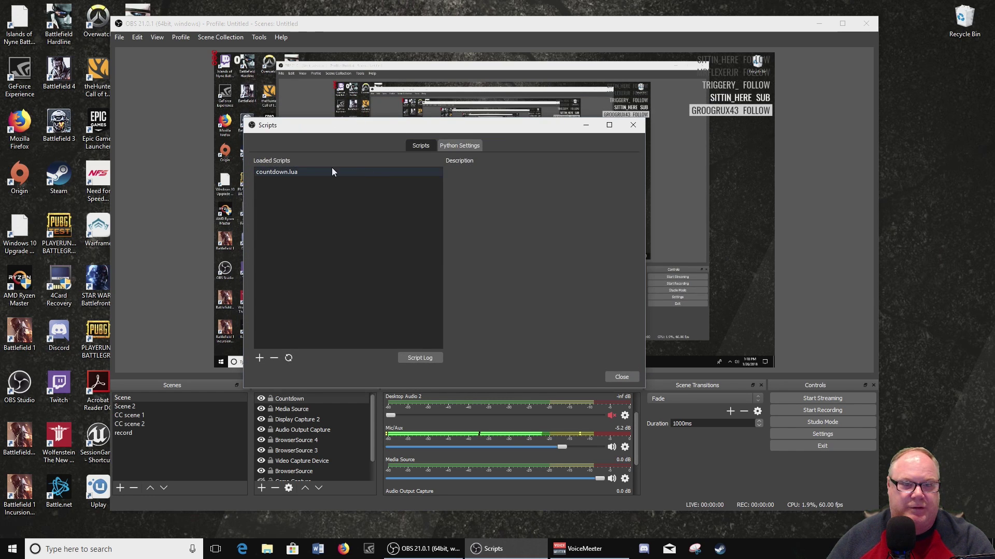
- Set the text source of countdown.lua to Countdown and close the scripts manager
left_click(332, 171)
left_click(624, 231)
left_click(539, 239)
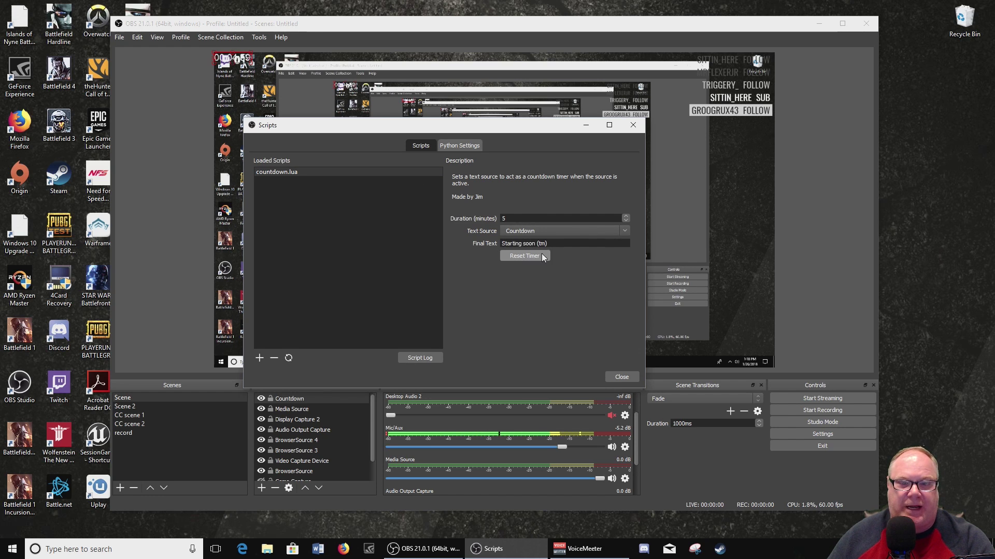
left_click(621, 377)
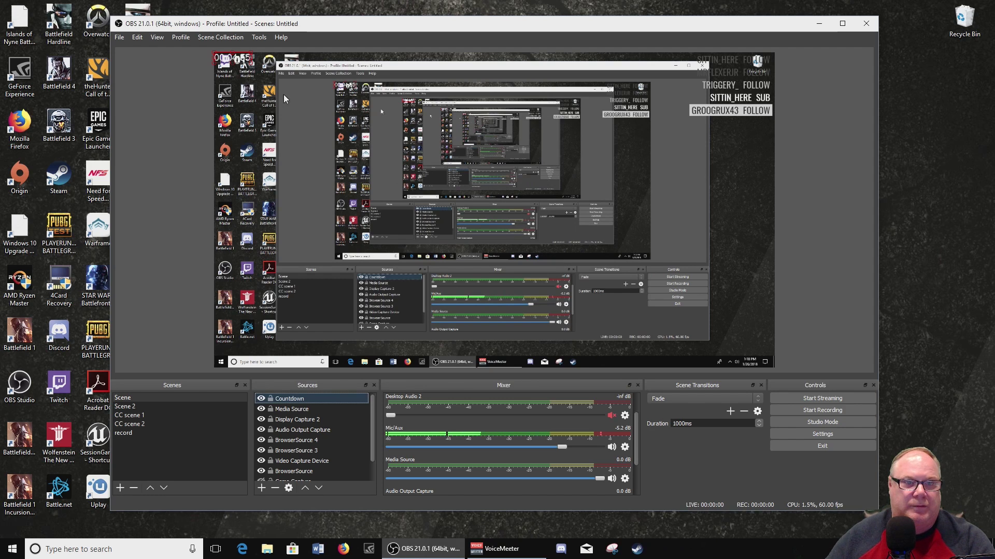
- Move the countdown timer text to the middle of the preview canvas and scale it down slightly
left_click_drag(251, 62, 505, 216)
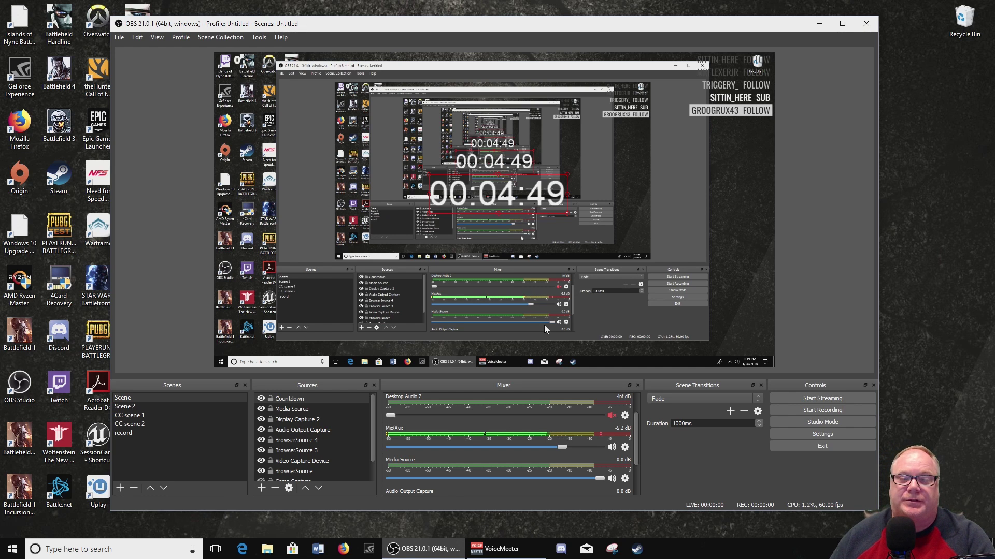
left_click_drag(511, 201, 511, 220)
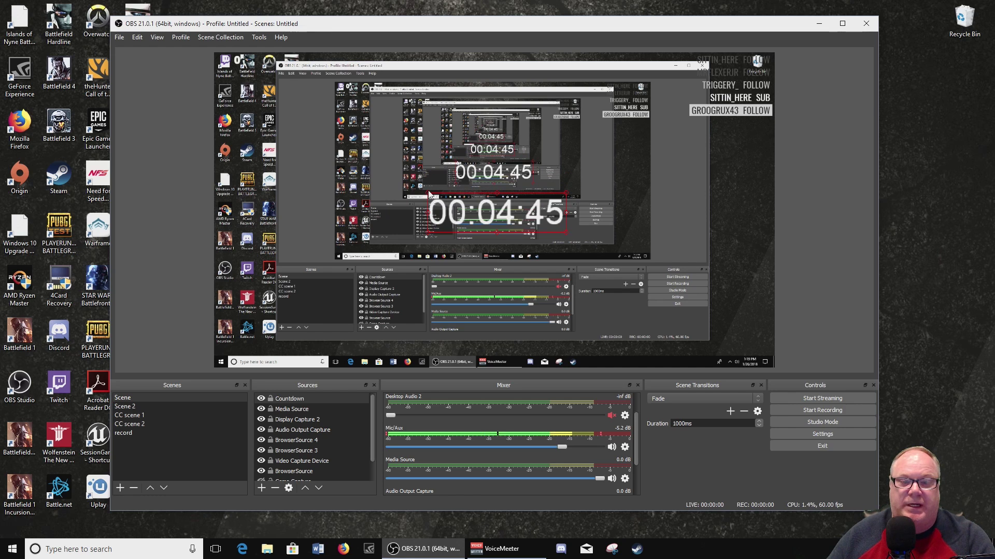
left_click_drag(430, 196, 458, 211)
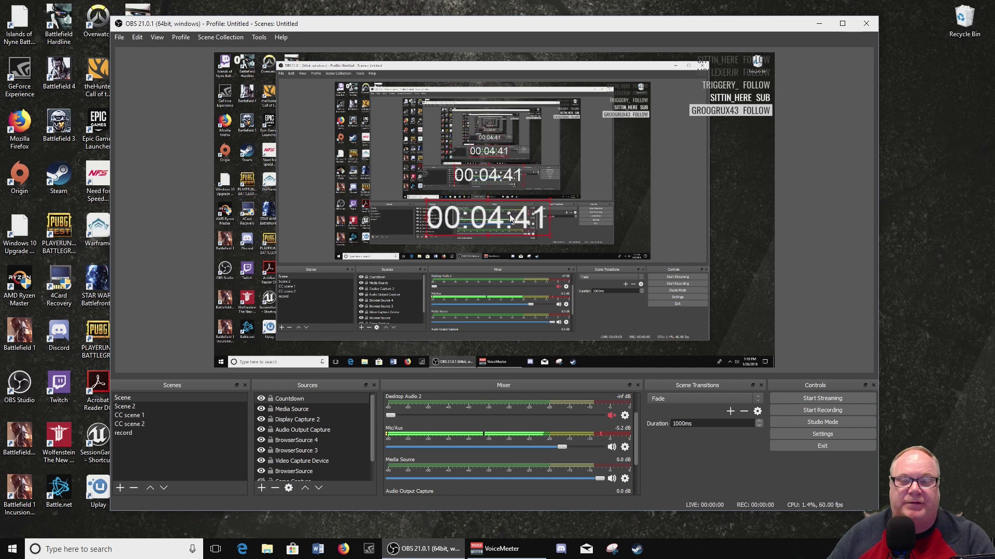
- Move the Countdown text slightly lower on the preview canvas and keep its source selected
left_click(345, 402)
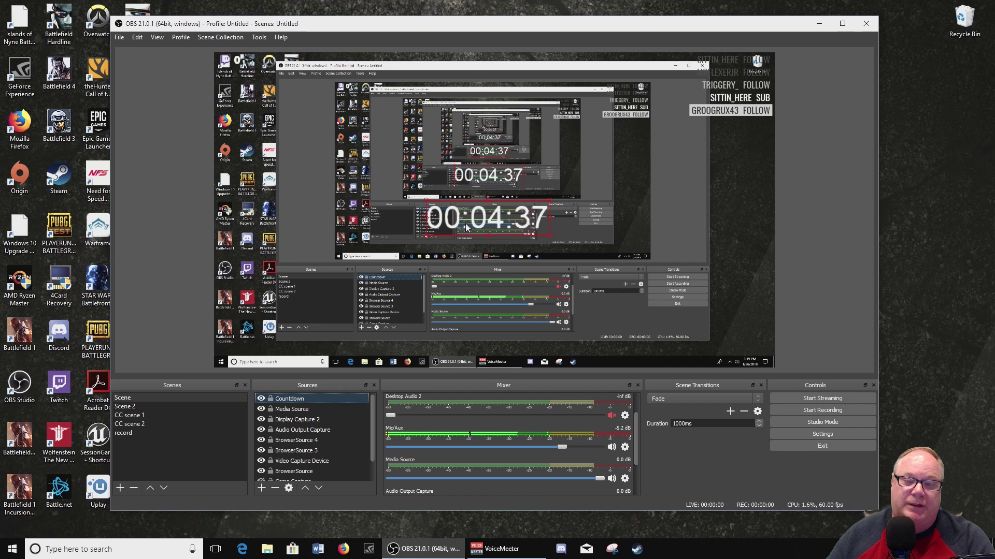
left_click_drag(470, 223, 488, 244)
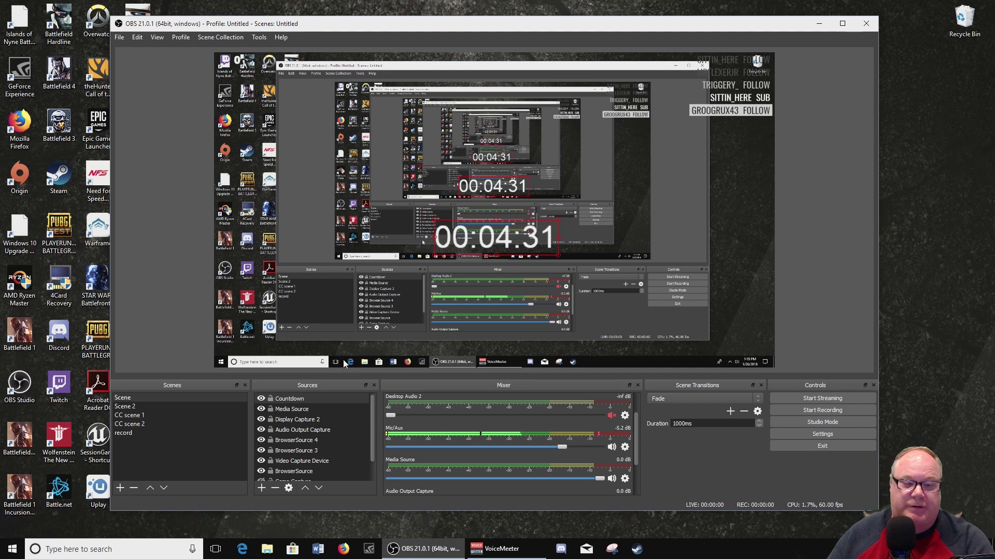
left_click(333, 398)
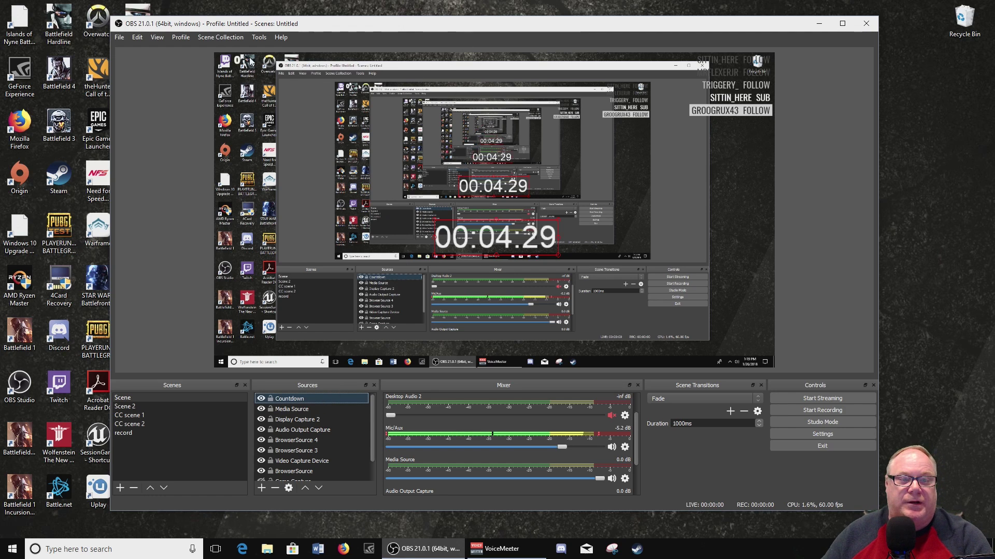
left_click(259, 38)
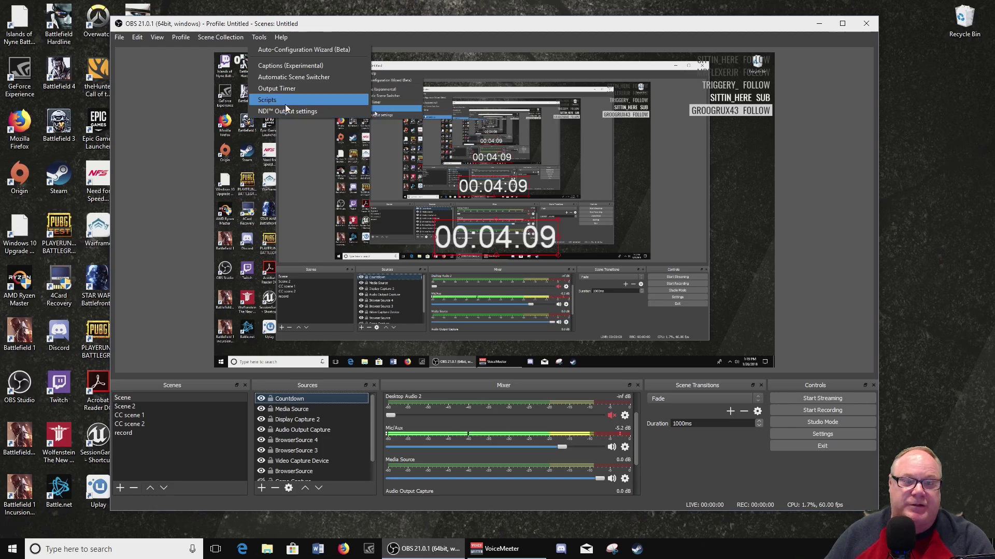
left_click(160, 106)
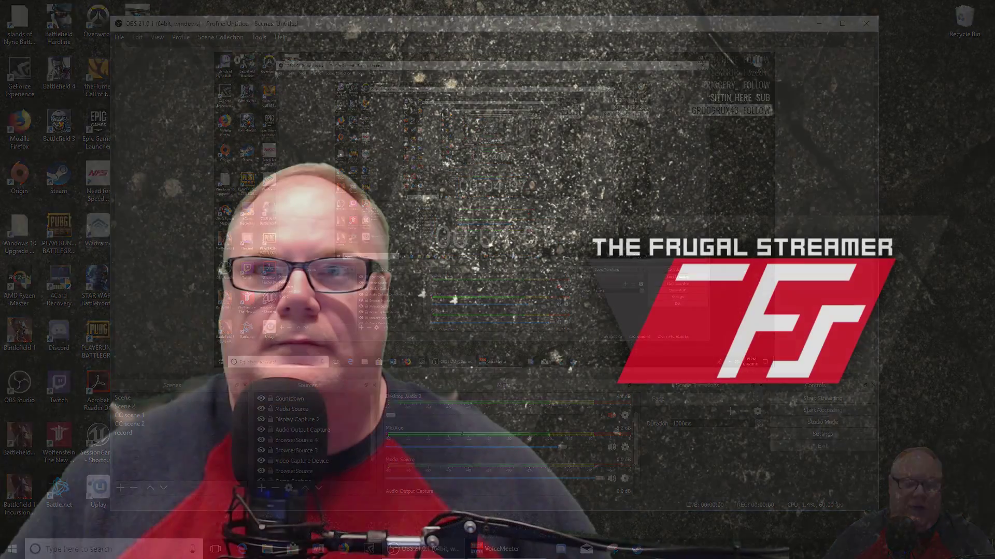
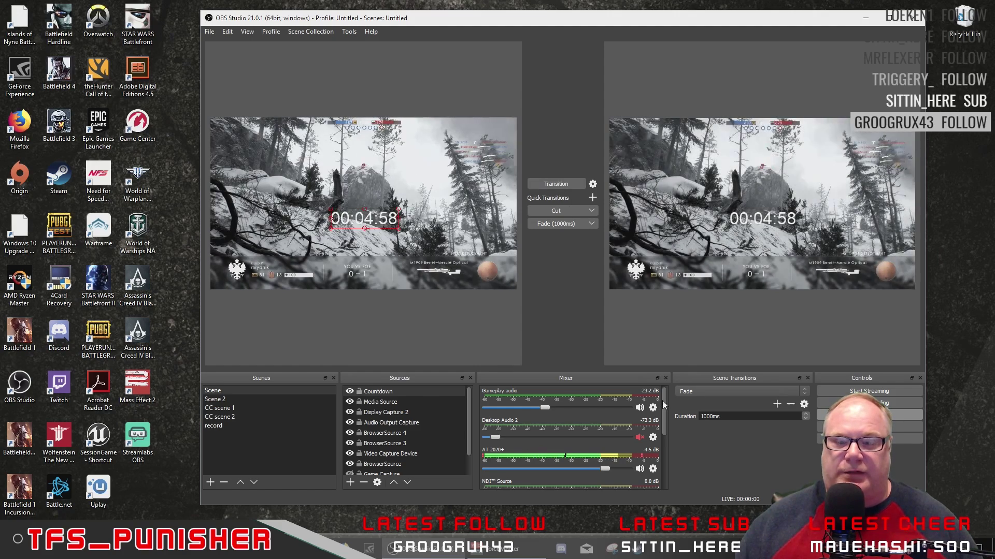
- Add a Compressor audio filter to Media Source from its mixer entry, keeping the default filter name
scroll(666, 425, "down", 3)
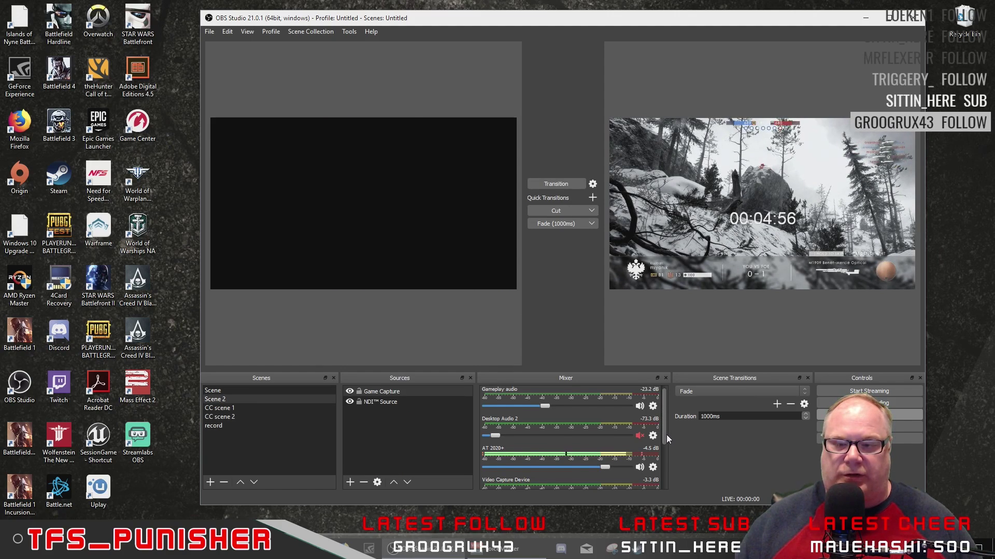
scroll(663, 461, "down", 1)
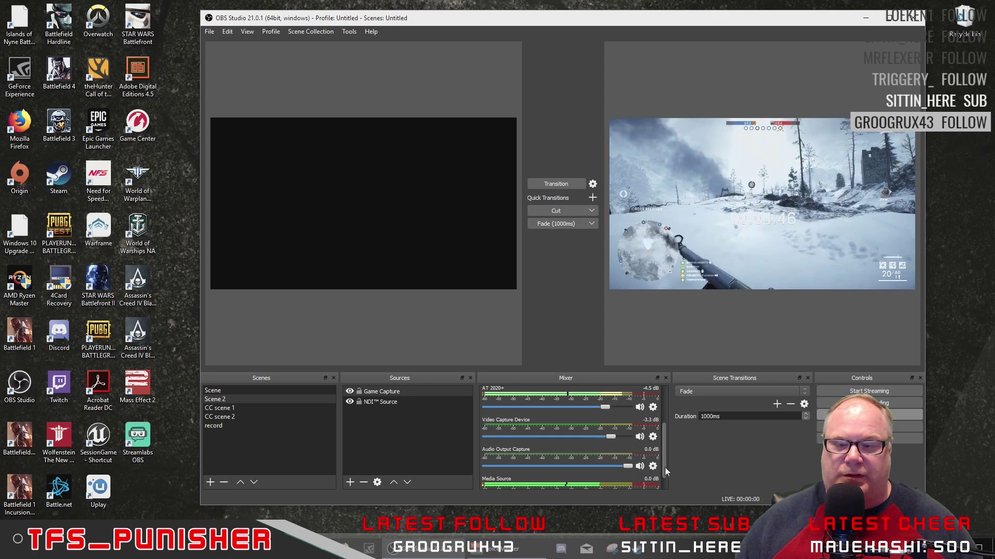
scroll(666, 466, "down", 2)
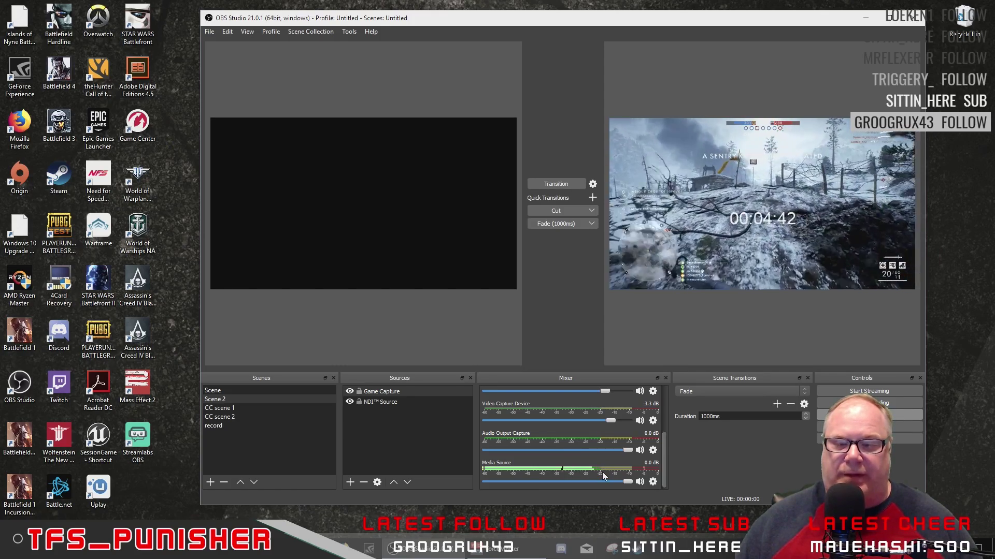
left_click(652, 482)
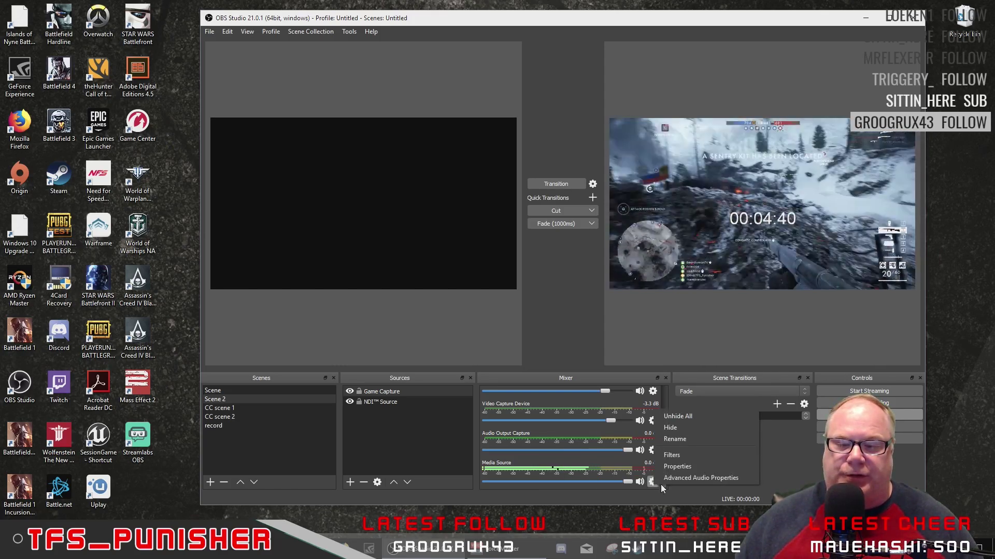
left_click(684, 456)
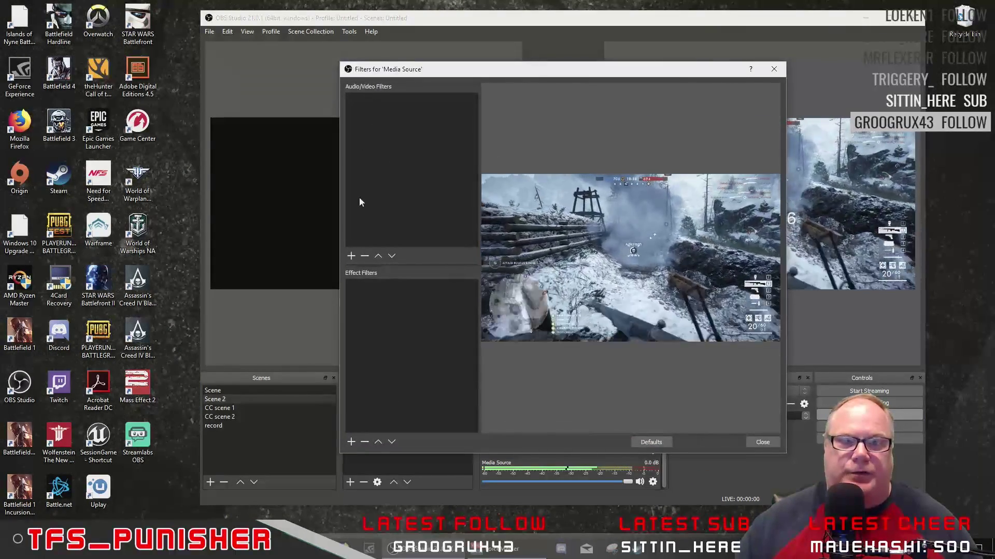
left_click(350, 256)
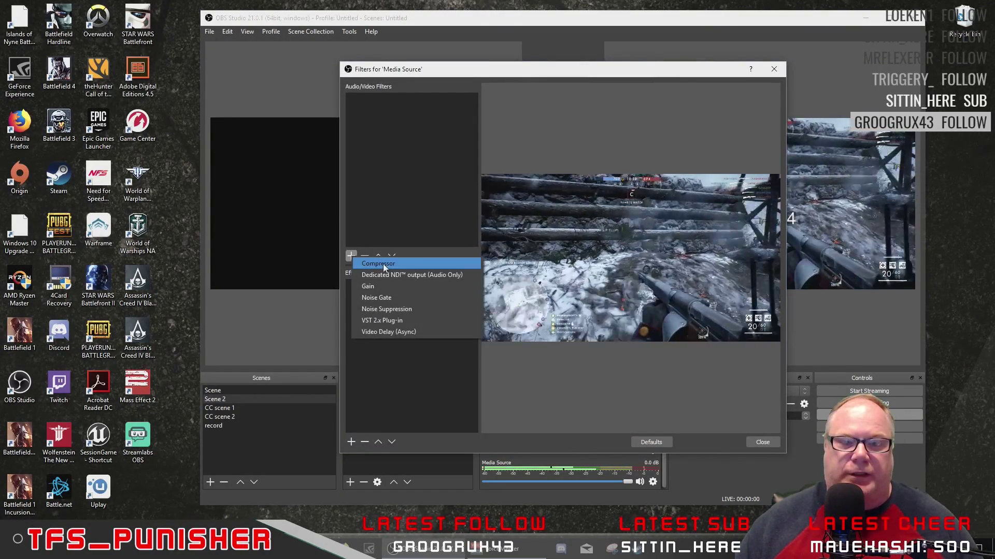
left_click(378, 264)
left_click(554, 283)
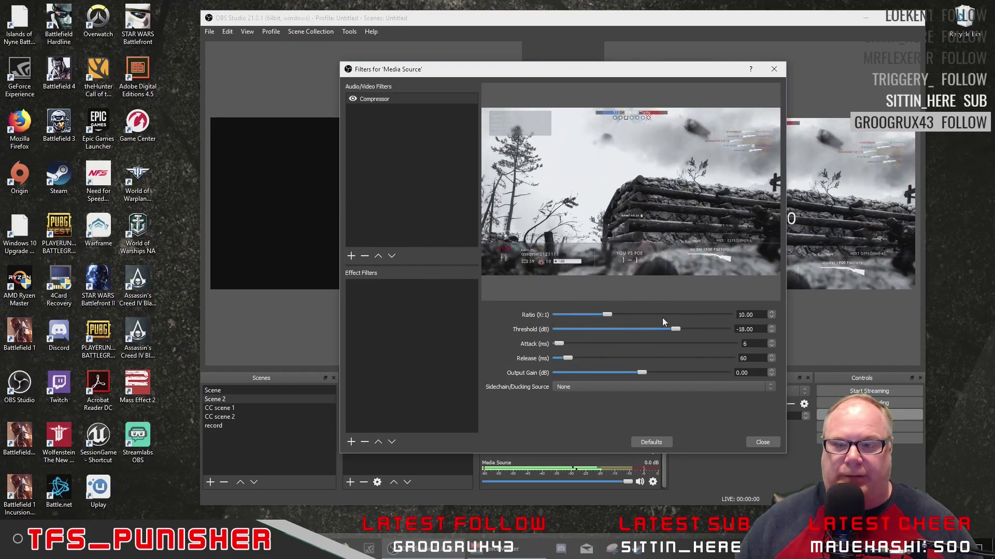
- Move the filters window off the mixer and set the compressor's sidechain/ducking source to AT 2020+
left_click_drag(620, 77, 383, 46)
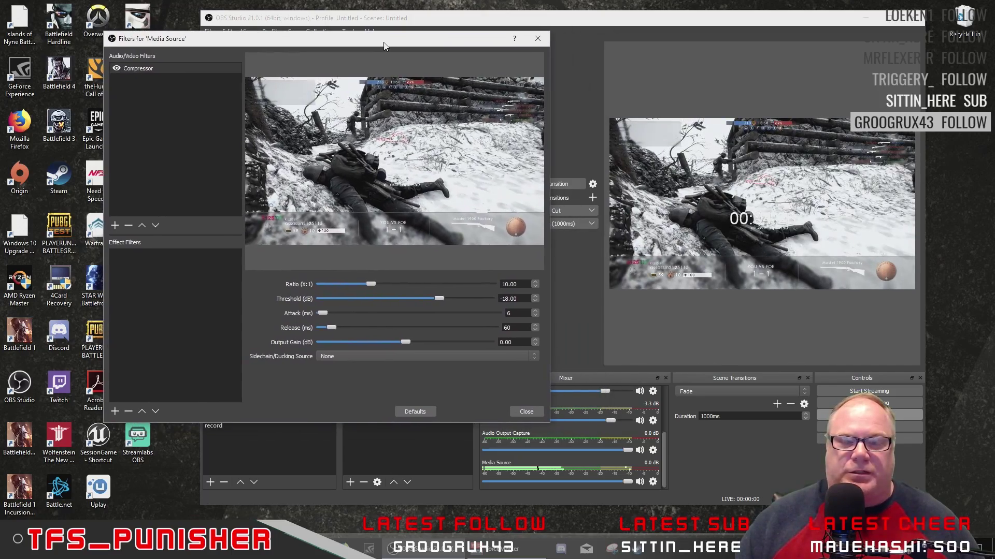
left_click(373, 355)
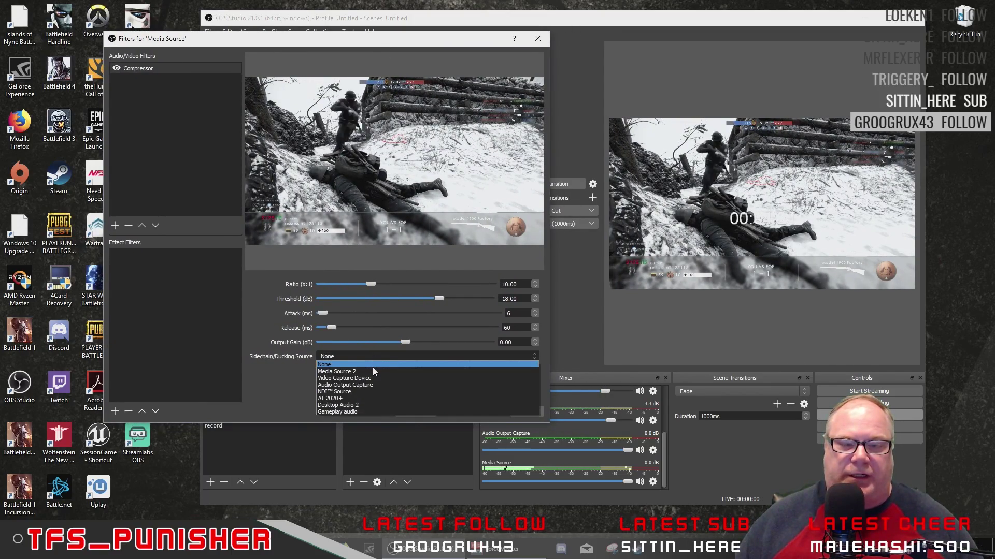
left_click(392, 397)
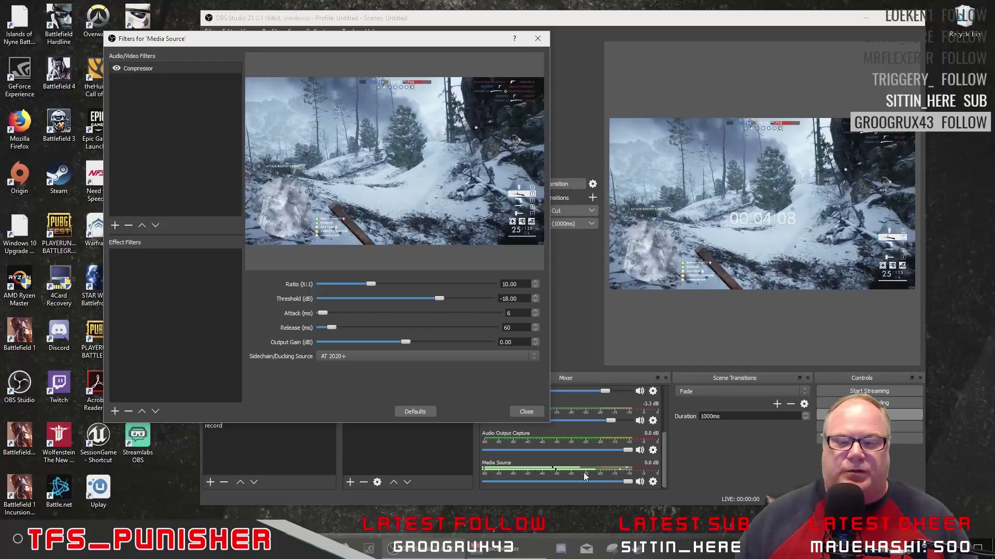
- Set the compressor's threshold to -60 dB, attack to 4 ms and release to 82 ms
left_click(664, 452)
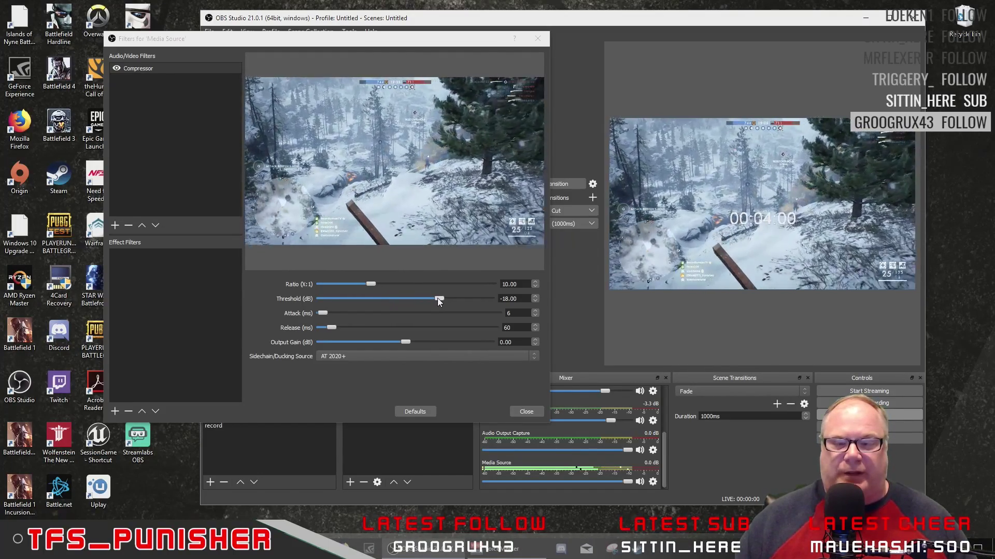
left_click_drag(437, 299, 375, 298)
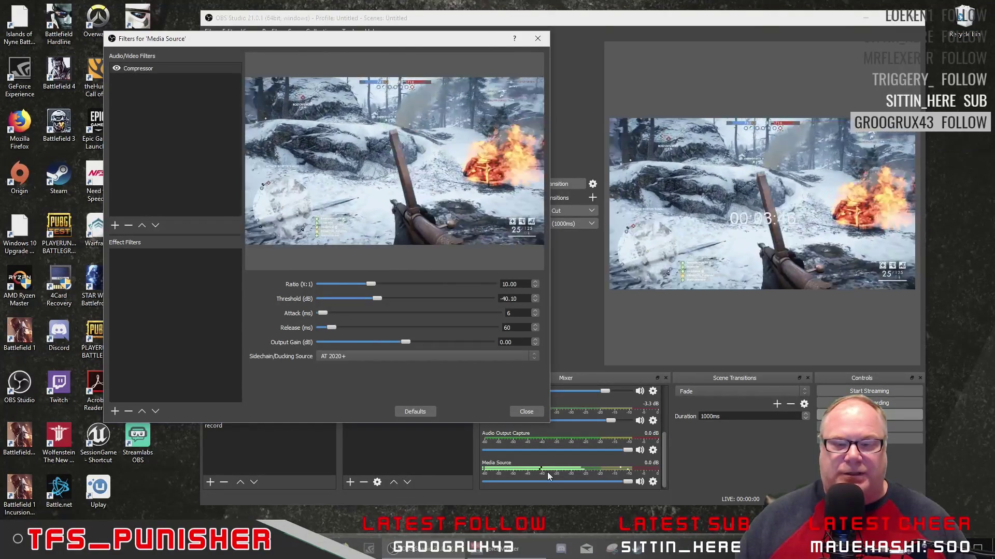
left_click_drag(378, 299, 319, 300)
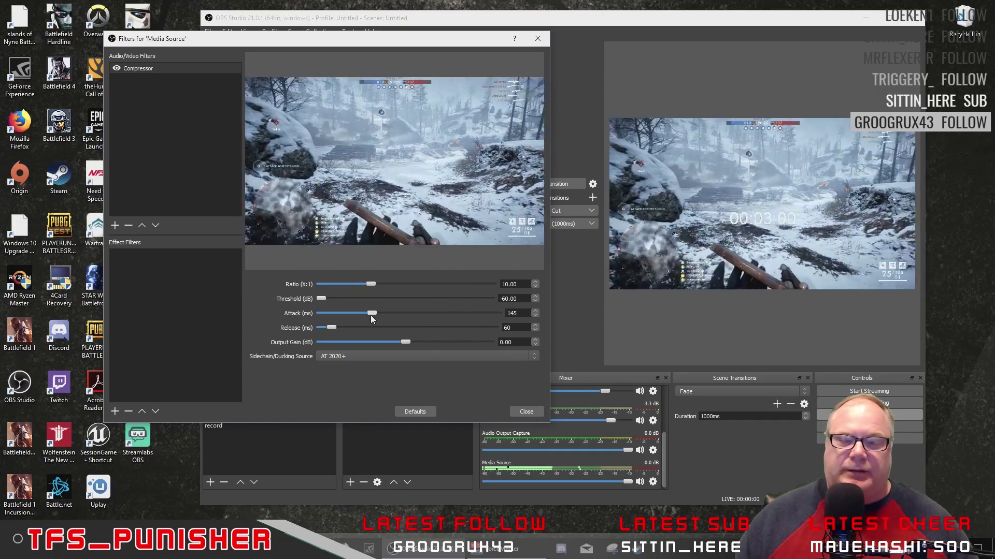
left_click_drag(371, 317, 338, 314)
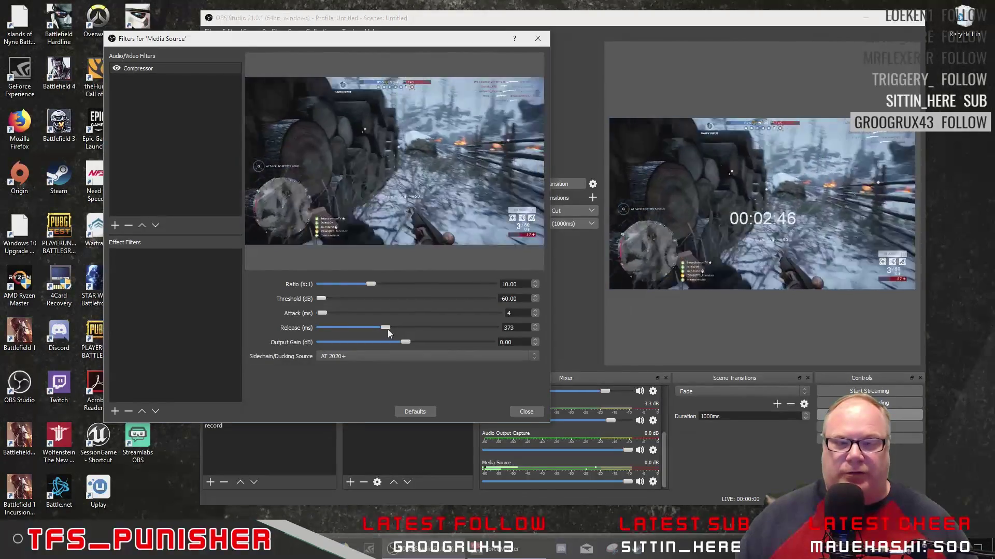
left_click_drag(388, 329, 346, 330)
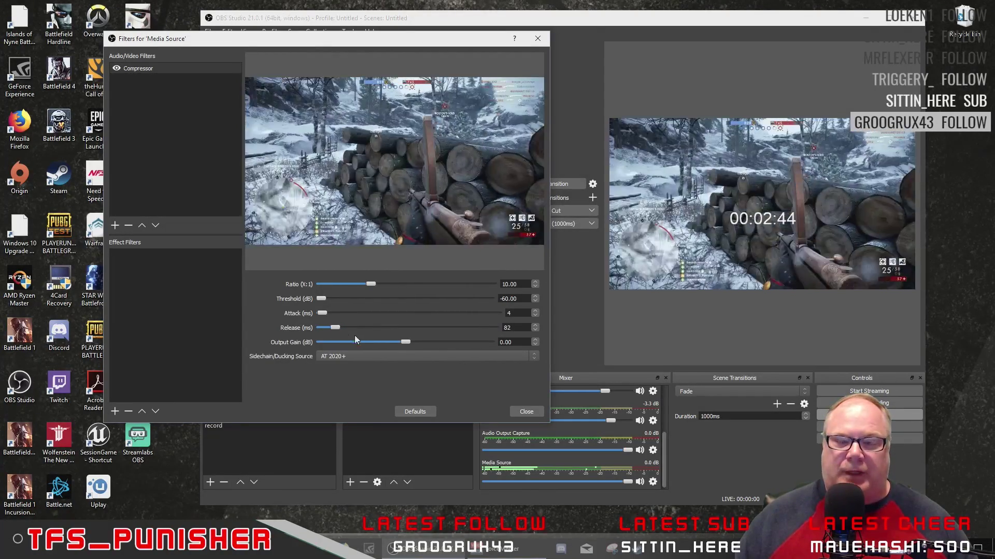
- Raise the compressor's output gain to about 13.6 dB and bring it back to about -1 dB
left_click_drag(403, 342, 433, 344)
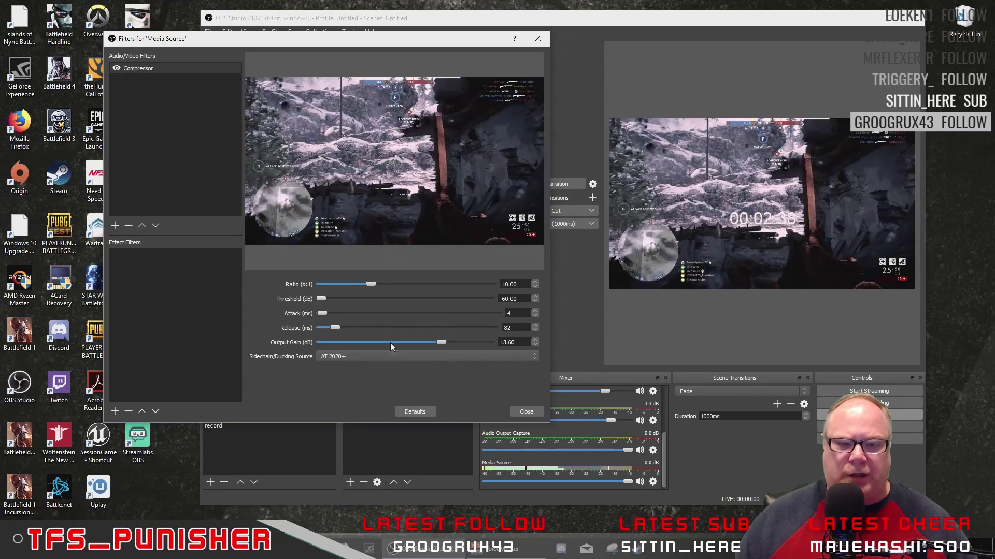
left_click_drag(432, 343, 403, 344)
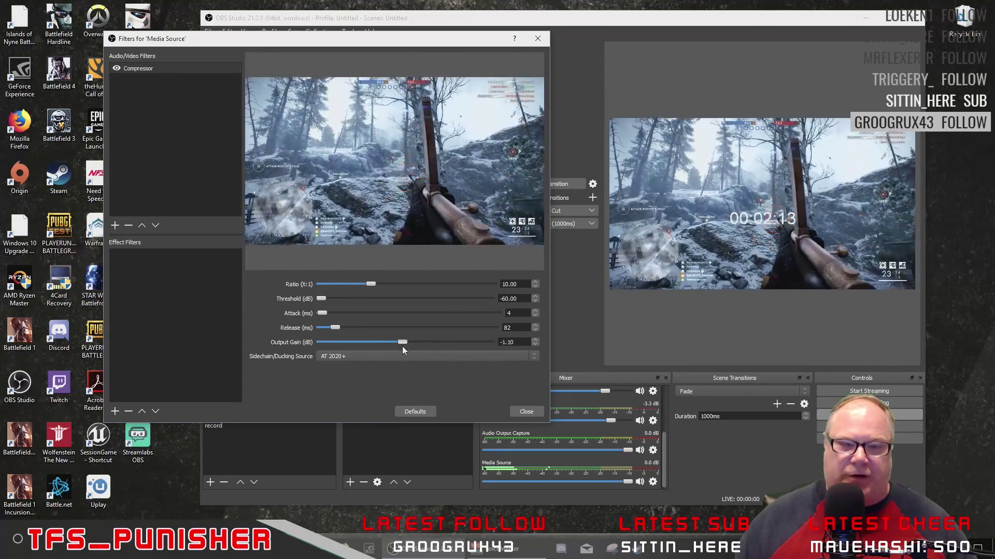
left_click_drag(402, 346, 403, 343)
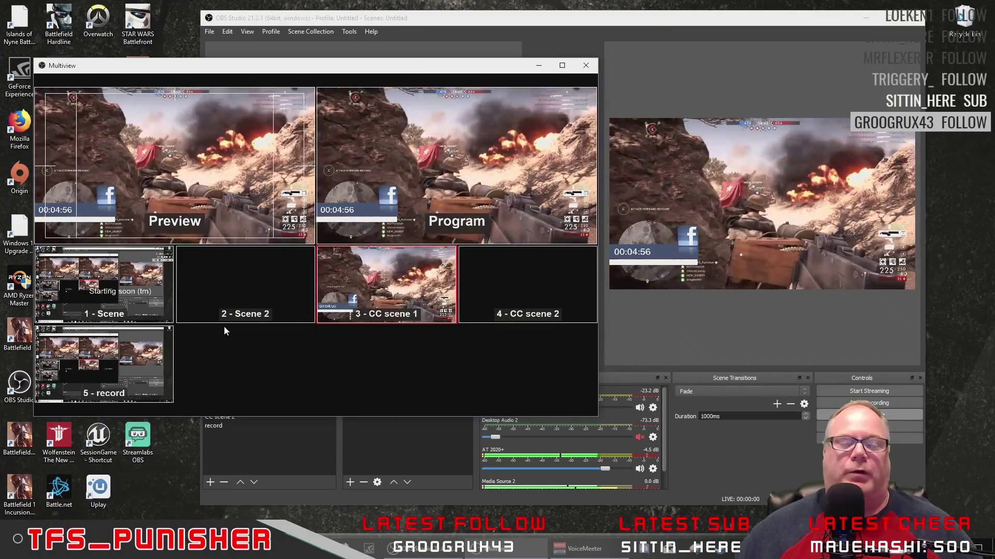
- Open the multiview as a window and reposition it over the main window
left_click(243, 32)
mouse_move(258, 113)
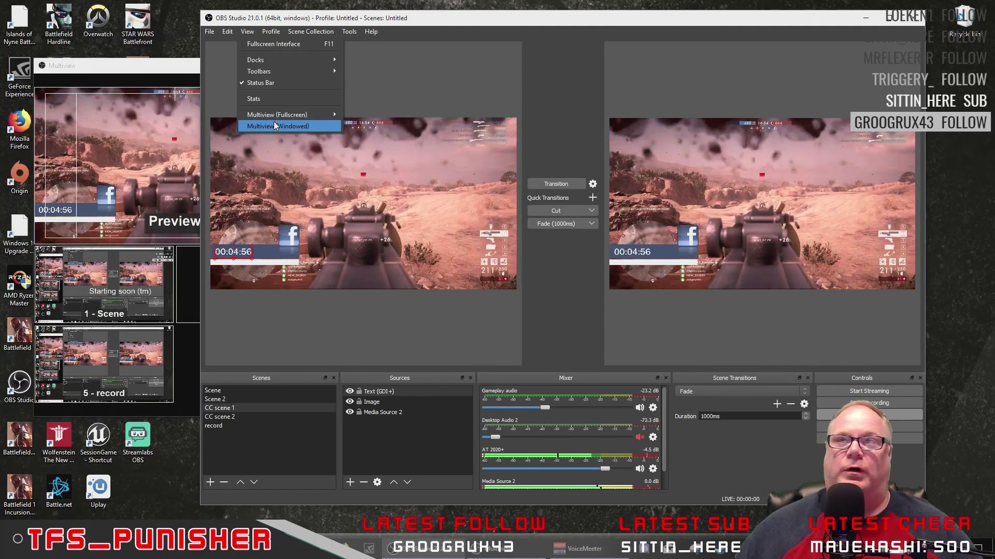
left_click(275, 127)
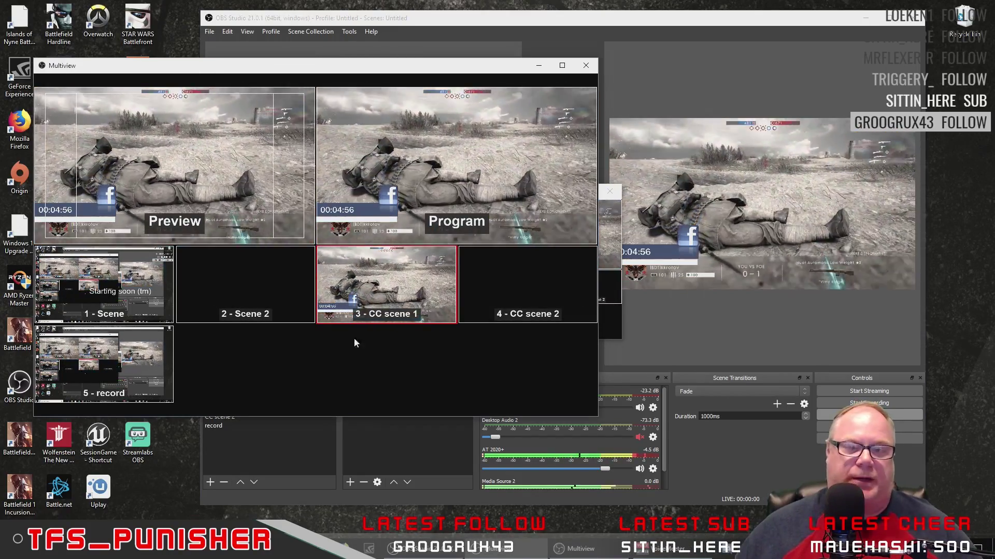
left_click_drag(185, 71, 202, 61)
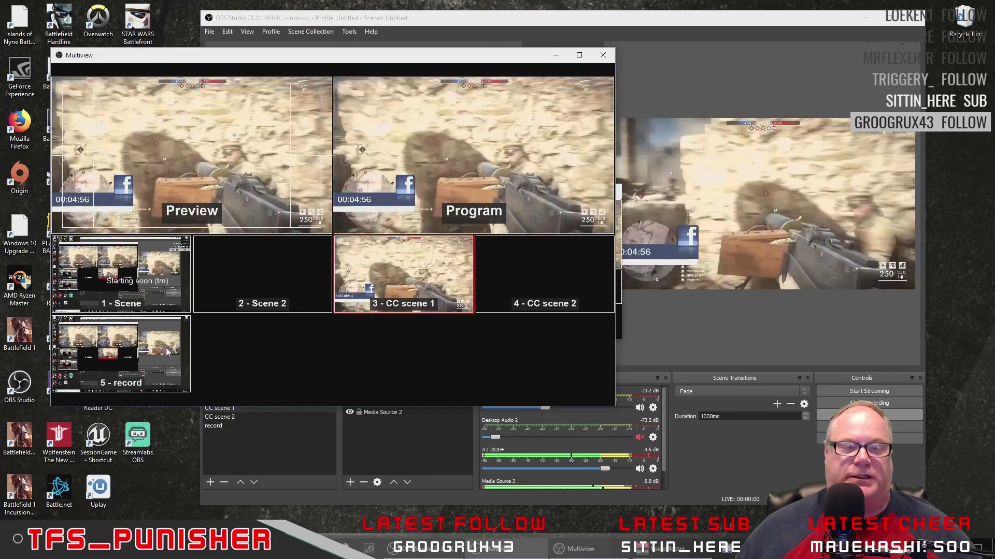
- From the multiview, transition the program to Scene 2 and back to CC scene 1, and close the multiview
left_click(240, 284)
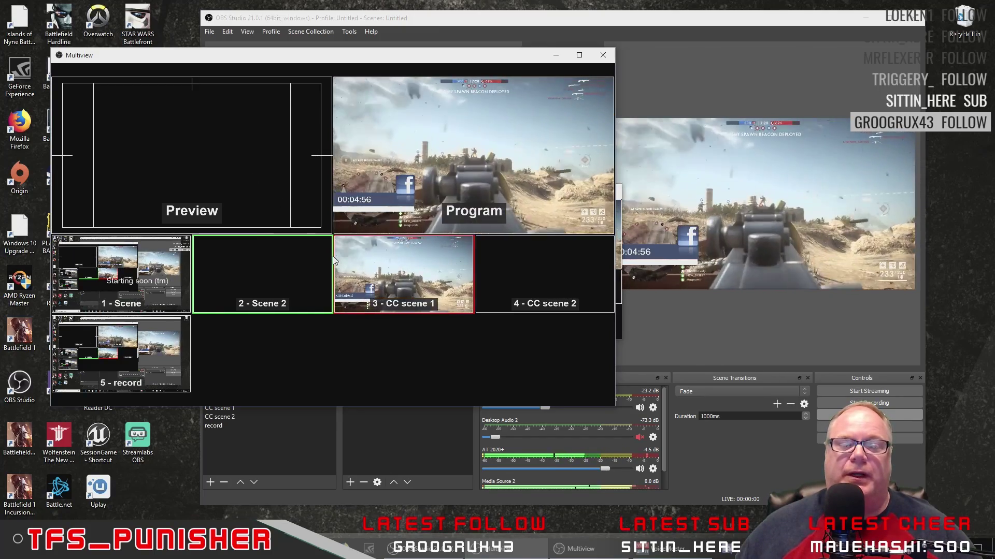
left_click(294, 282)
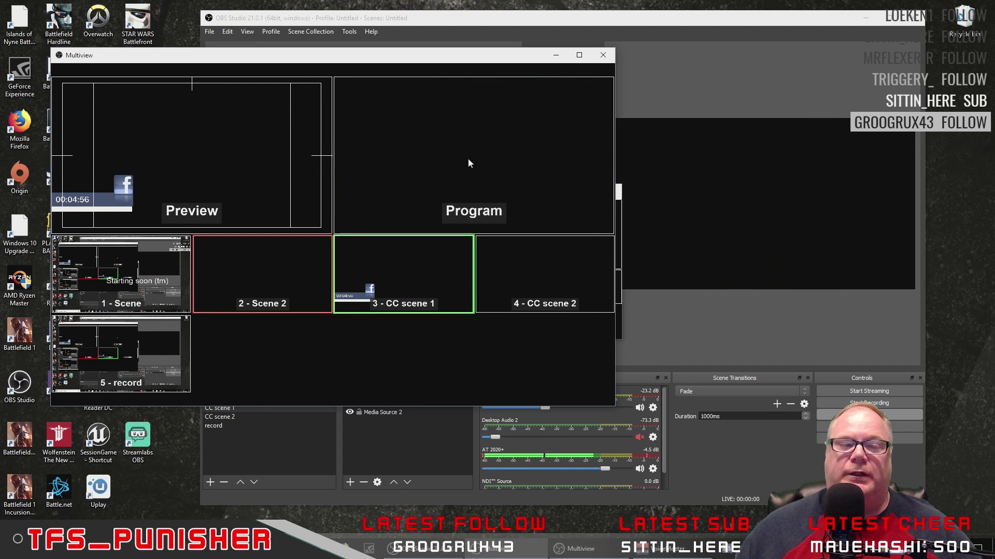
left_click(399, 282)
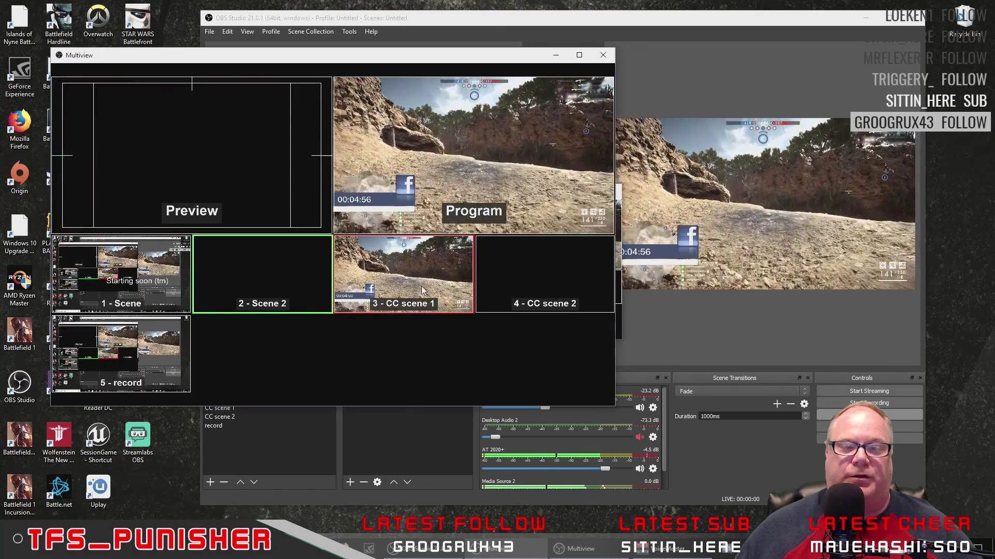
left_click(602, 54)
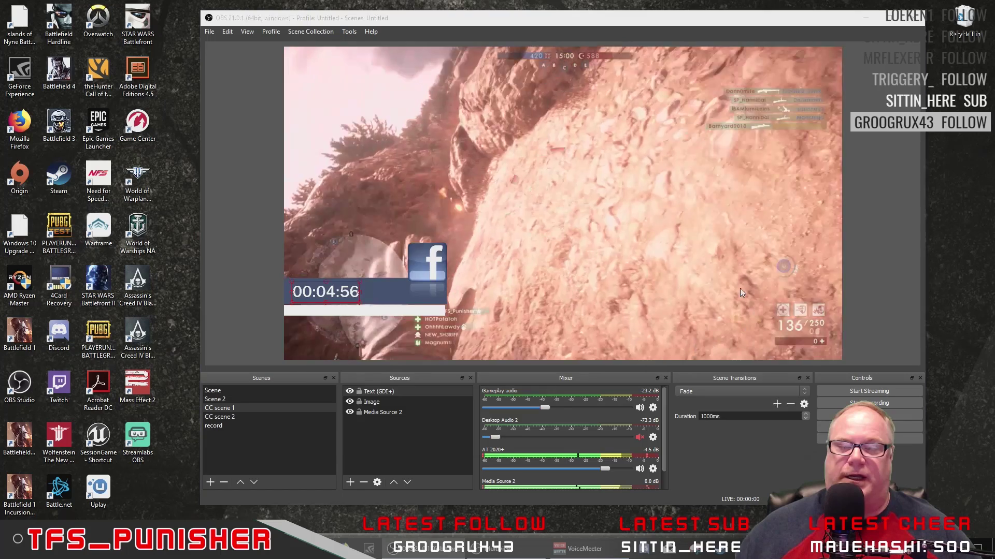
- Review the Studio Mode options in the general settings, including double-click scene transition and multiview layout
left_click(869, 426)
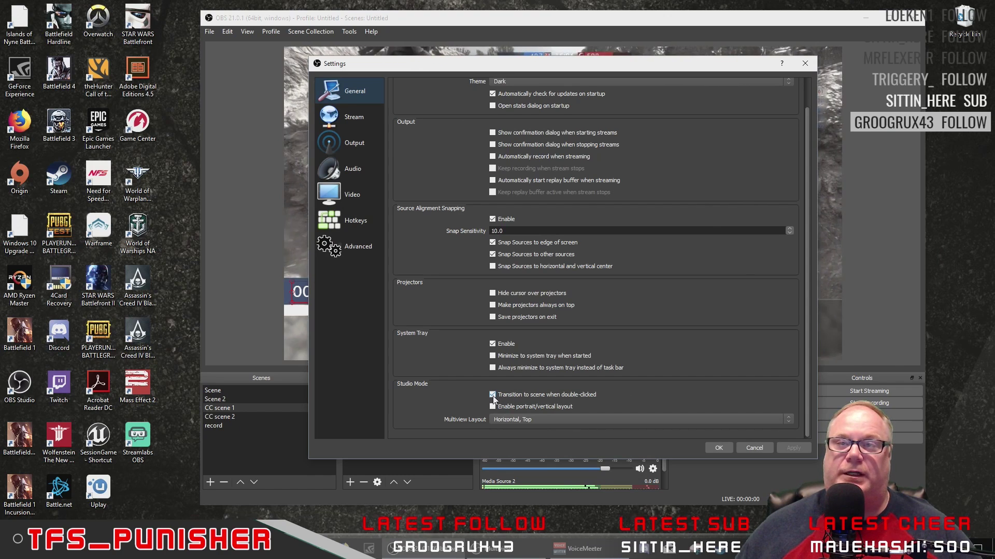
left_click(730, 447)
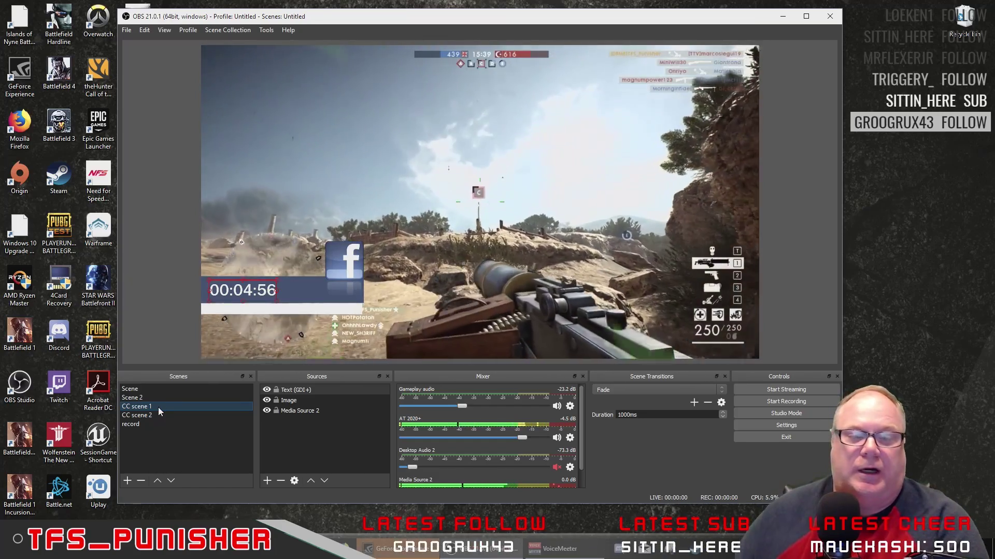
- Check the transition override choices offered for CC scene 1, including Cut, and dismiss them
right_click(159, 406)
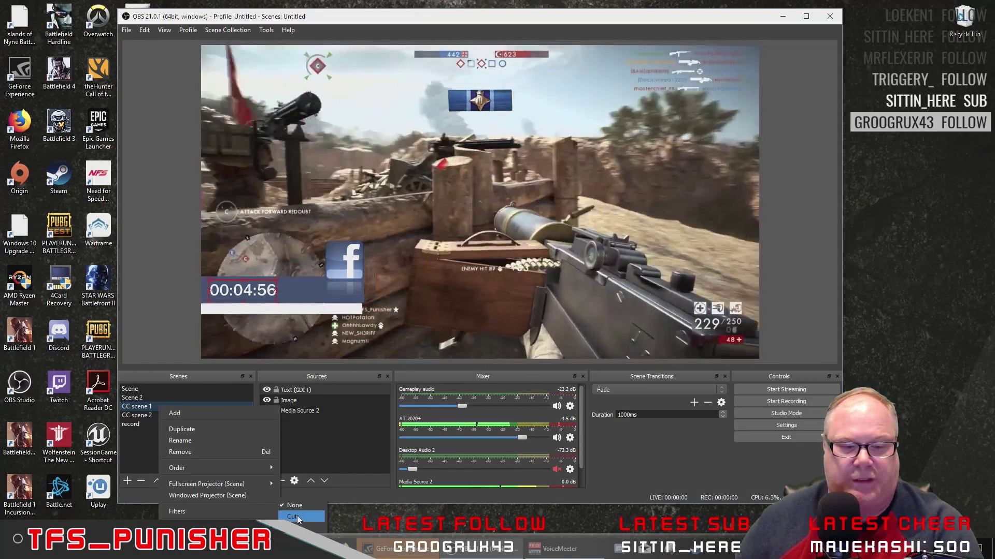
left_click(335, 518)
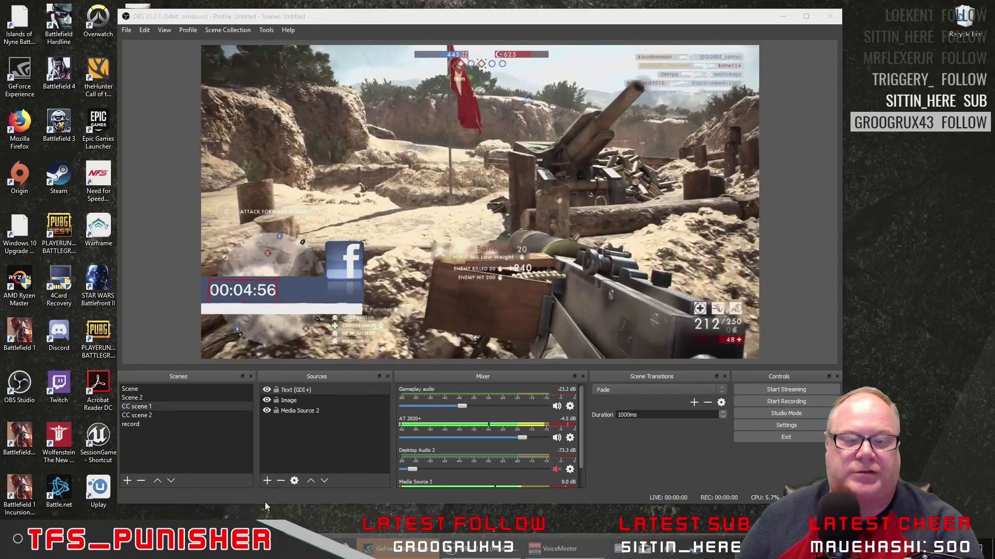
left_click(266, 30)
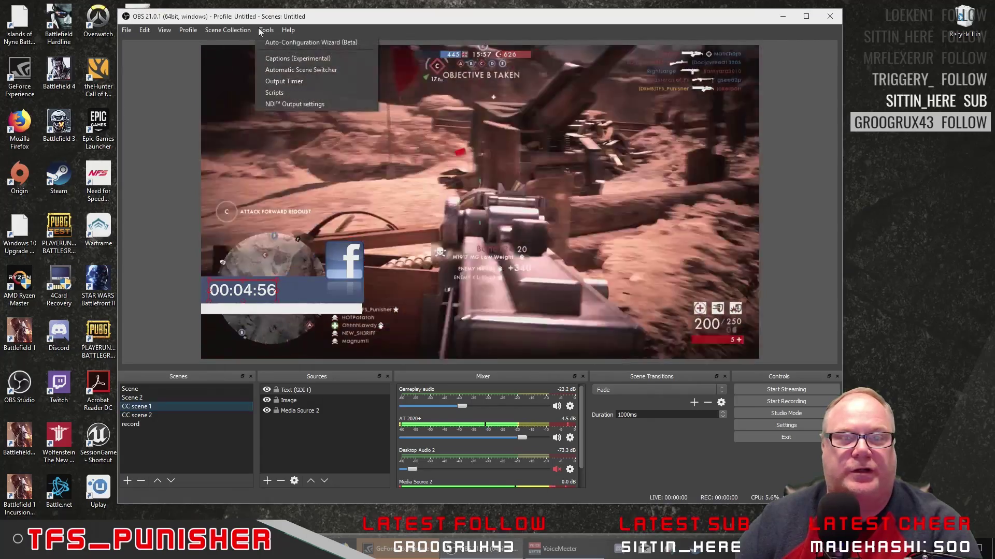
mouse_move(194, 31)
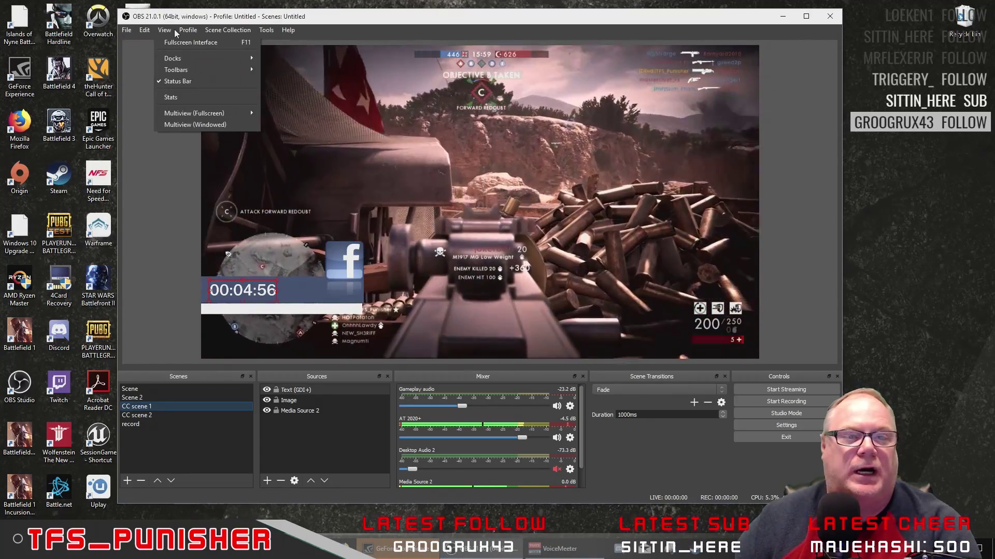
- Switch the interface theme to Acri in the general settings, apply it, and shift the main window slightly
left_click(775, 424)
left_click(775, 424)
left_click(534, 111)
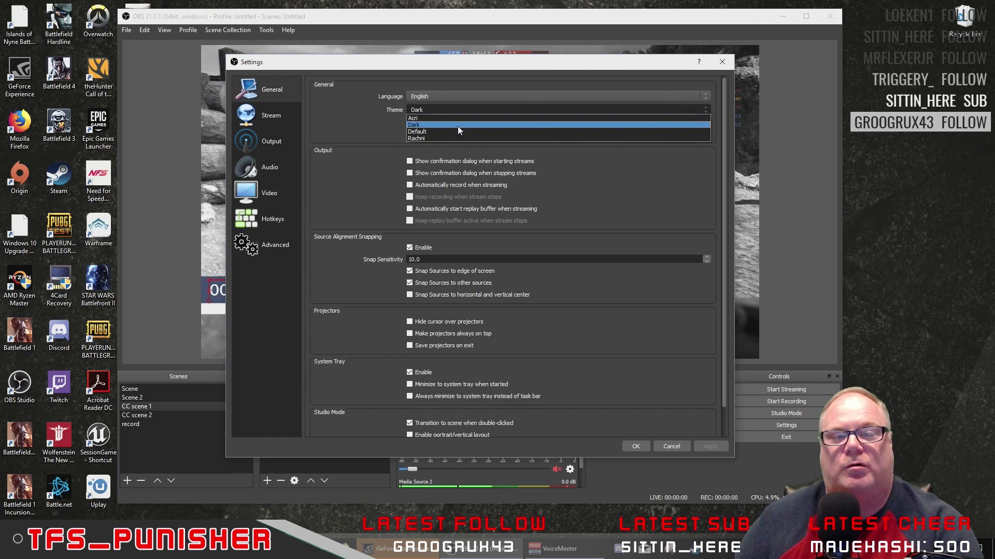
left_click(434, 119)
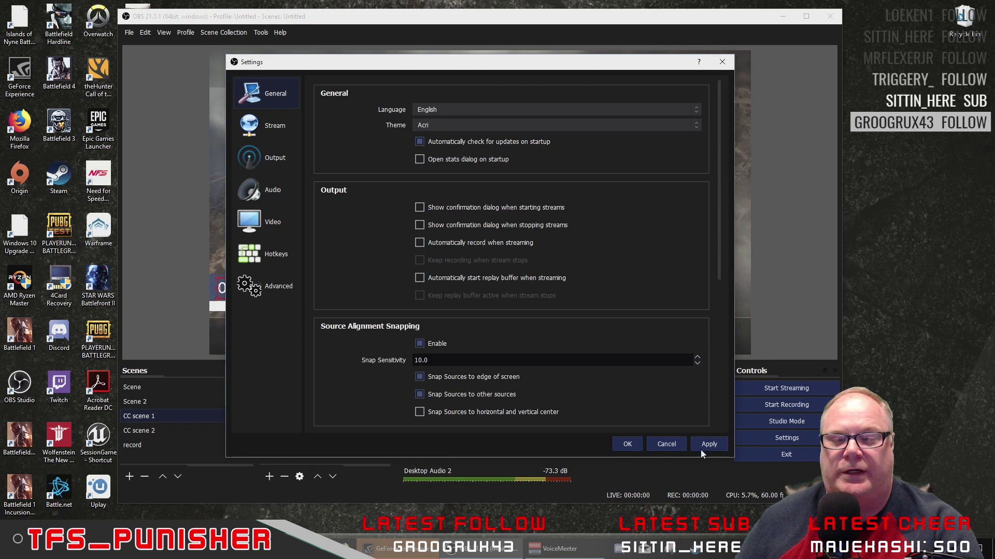
left_click(711, 446)
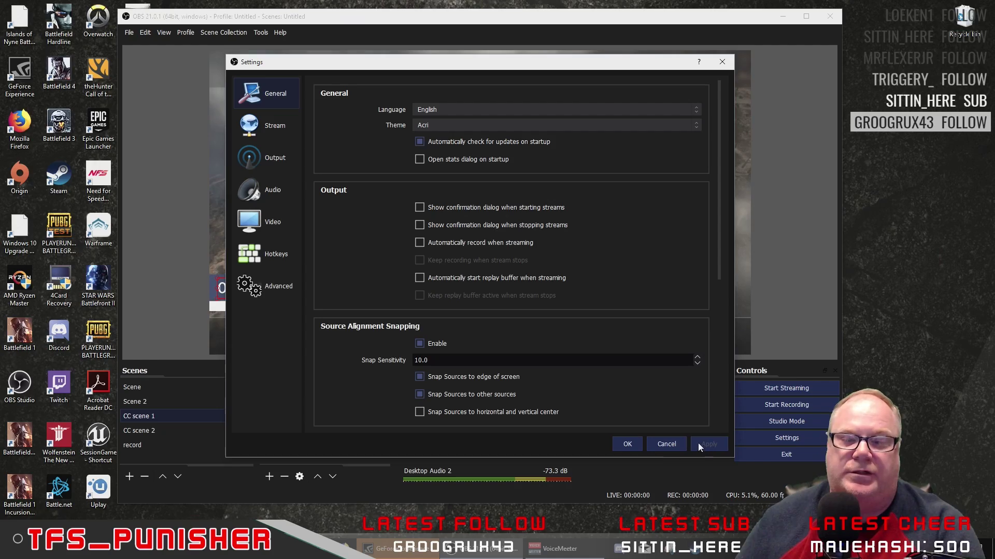
left_click(629, 444)
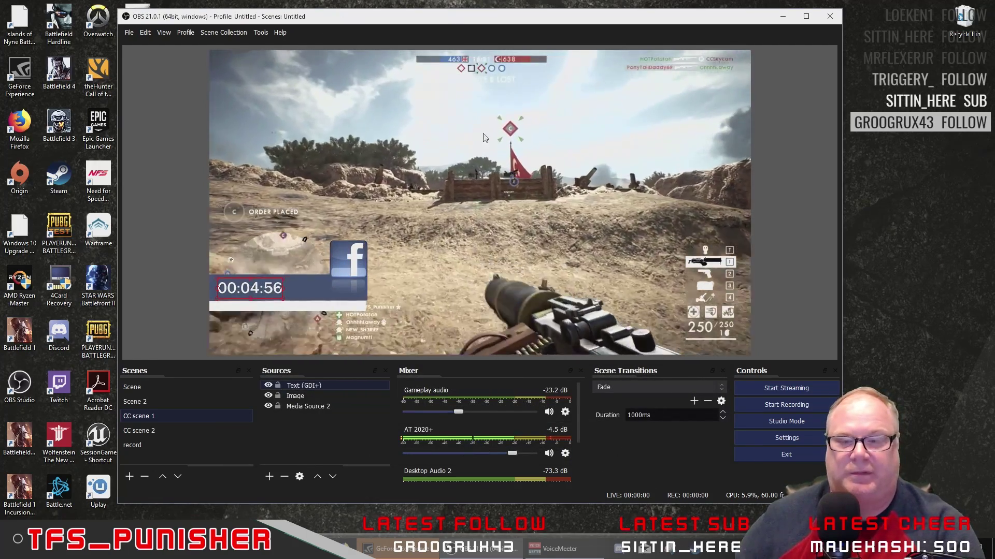
mouse_move(413, 16)
left_mouse_down()
mouse_move(386, 11)
mouse_move(396, 14)
left_mouse_up()
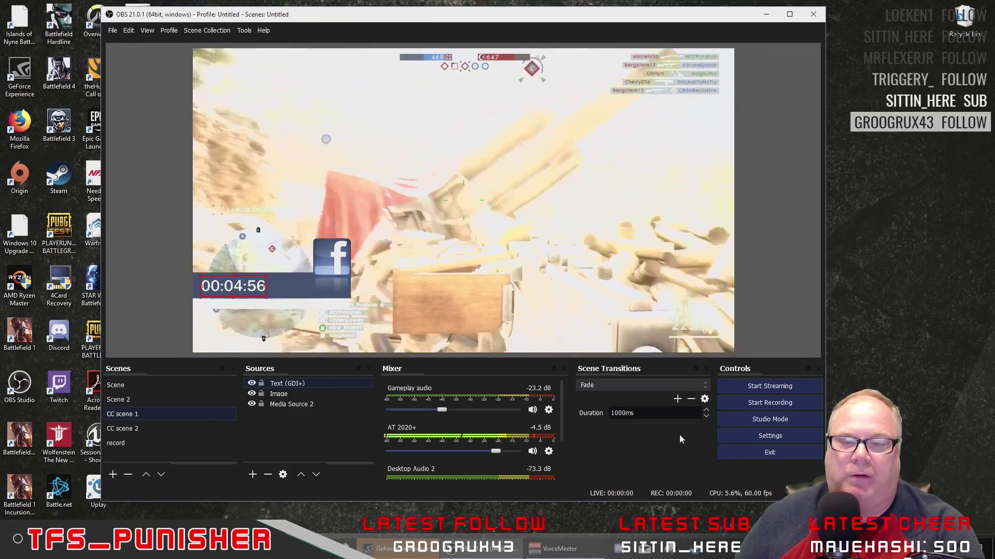
- Turn Studio Mode on to view the preview and program layout, and turn it off again
left_click(753, 423)
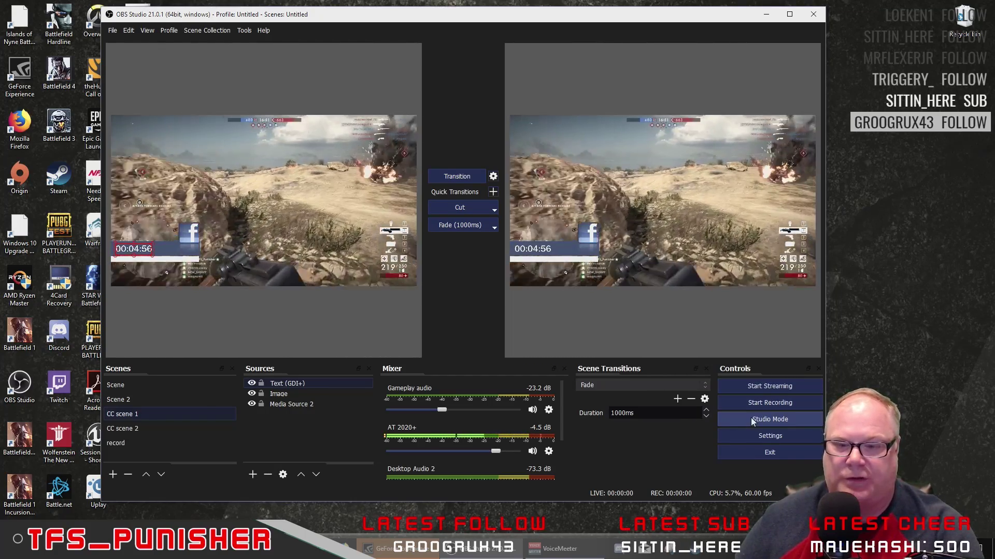
left_click(750, 418)
- Check the rename option for the Gameplay audio source in the mixer and cancel its rename dialog
right_click(404, 389)
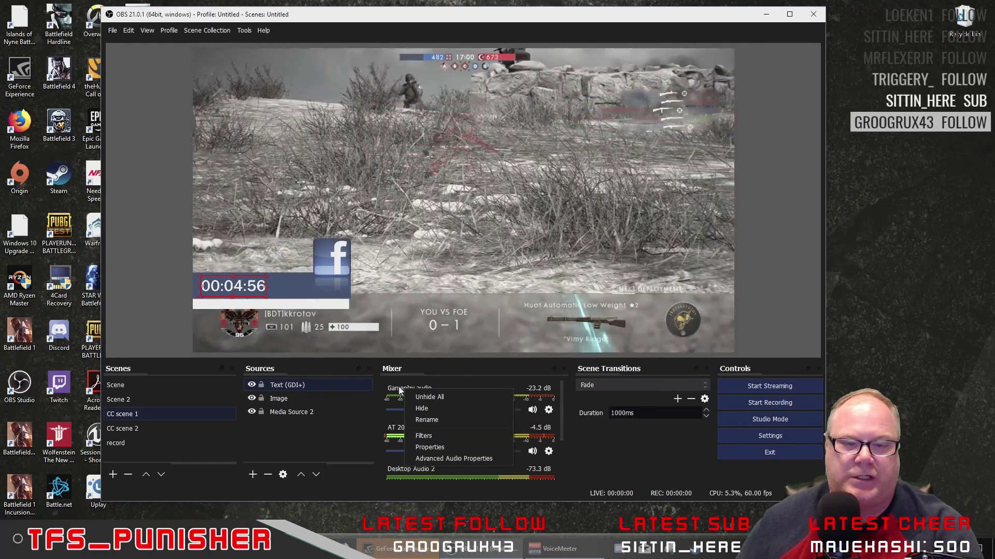
left_click(401, 389)
right_click(413, 389)
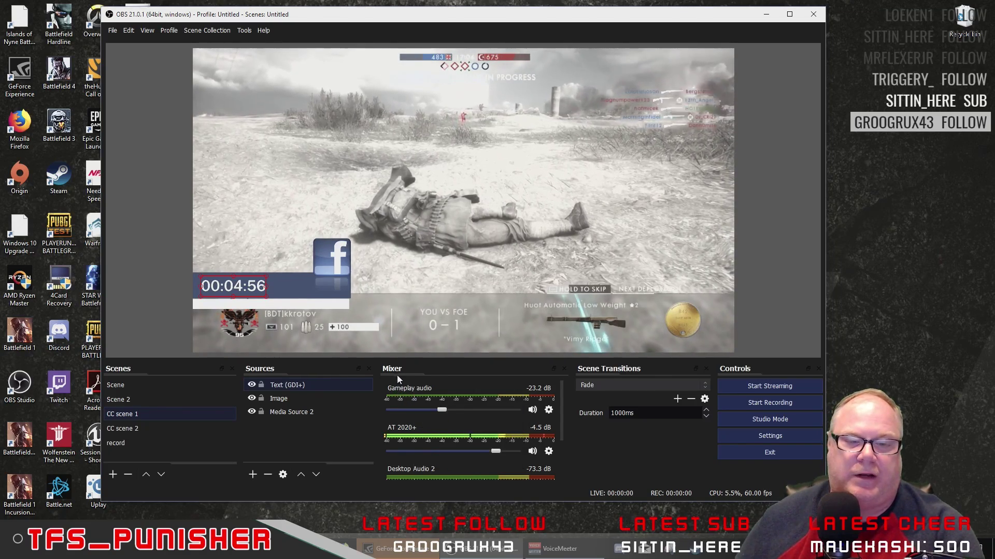
right_click(418, 392)
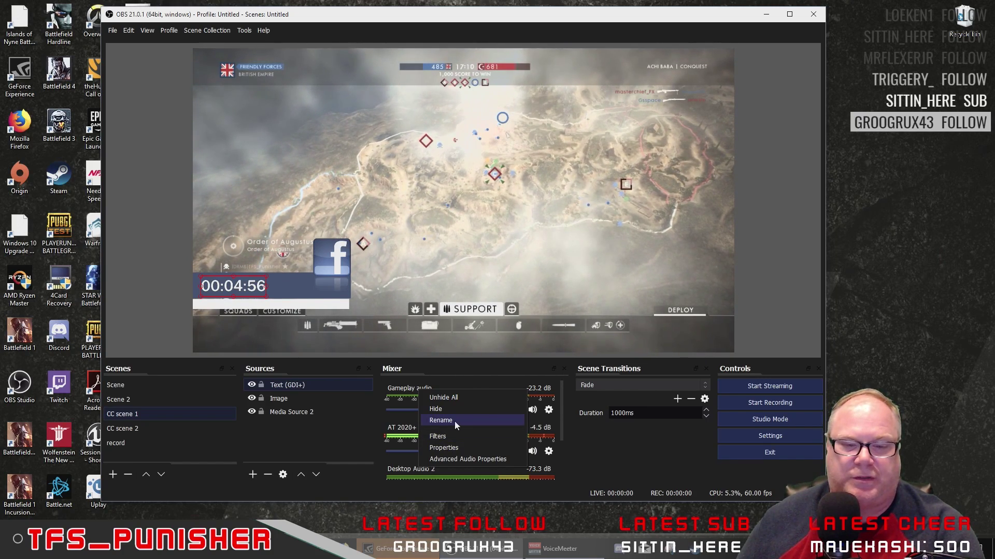
left_click(455, 421)
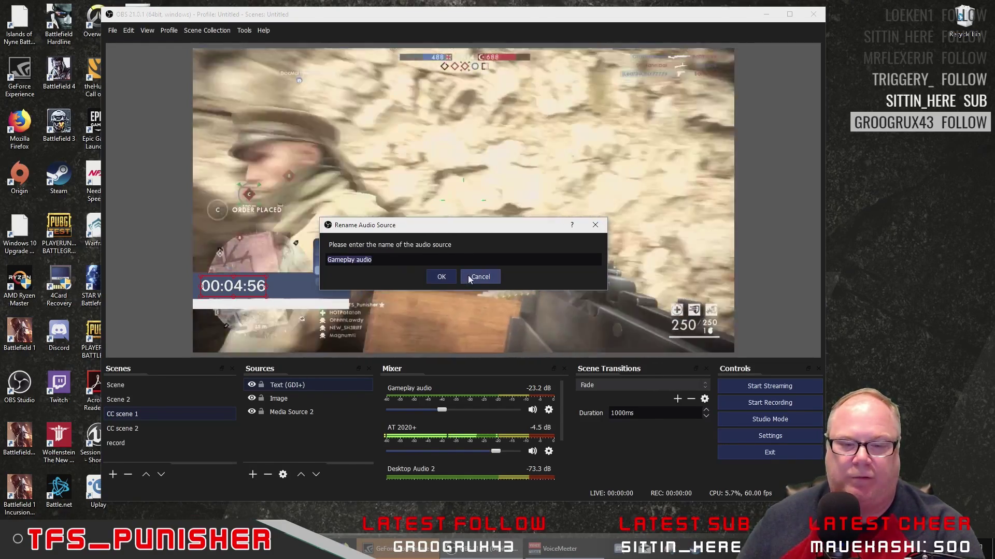
left_click(468, 276)
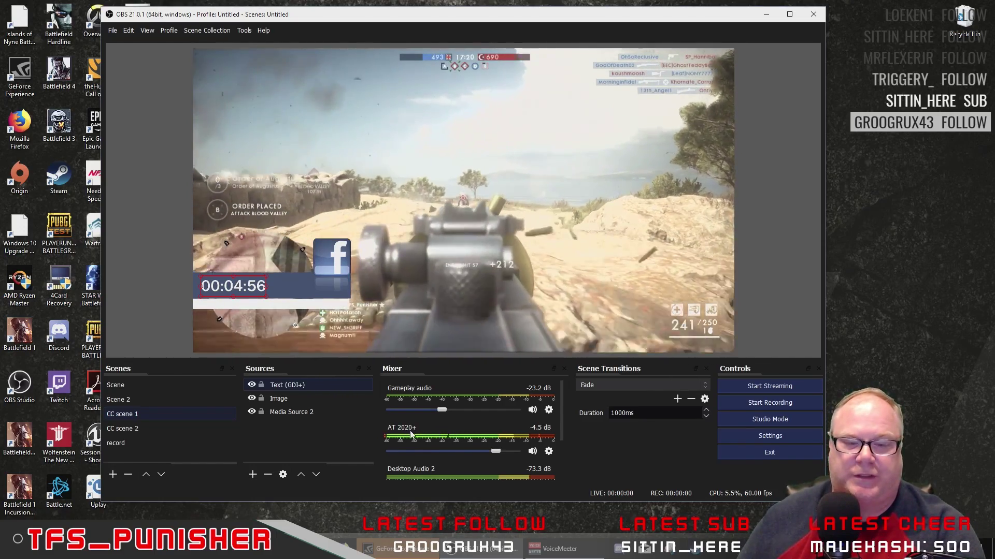
- Raise the AT 2020+ volume in the mixer to 0.0 dB
scroll(419, 424, "down", 1)
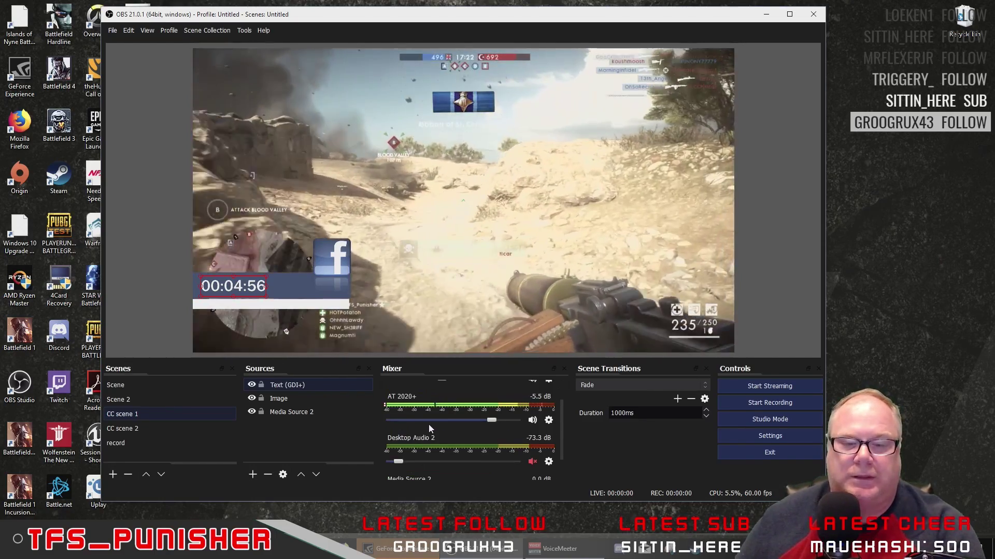
scroll(420, 420, "up", 3)
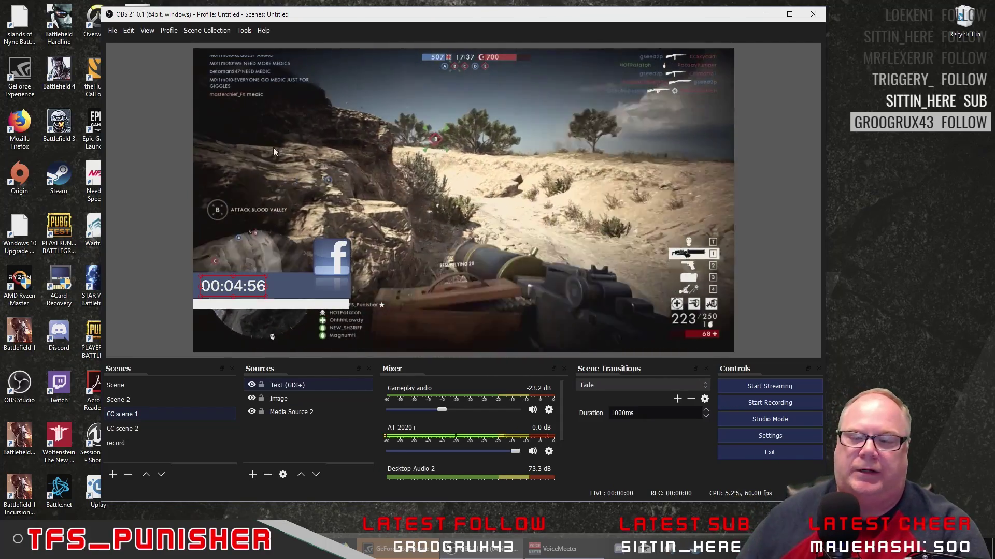
- Turn on Studio Mode and enable its portrait/vertical layout in the general settings
left_click(738, 421)
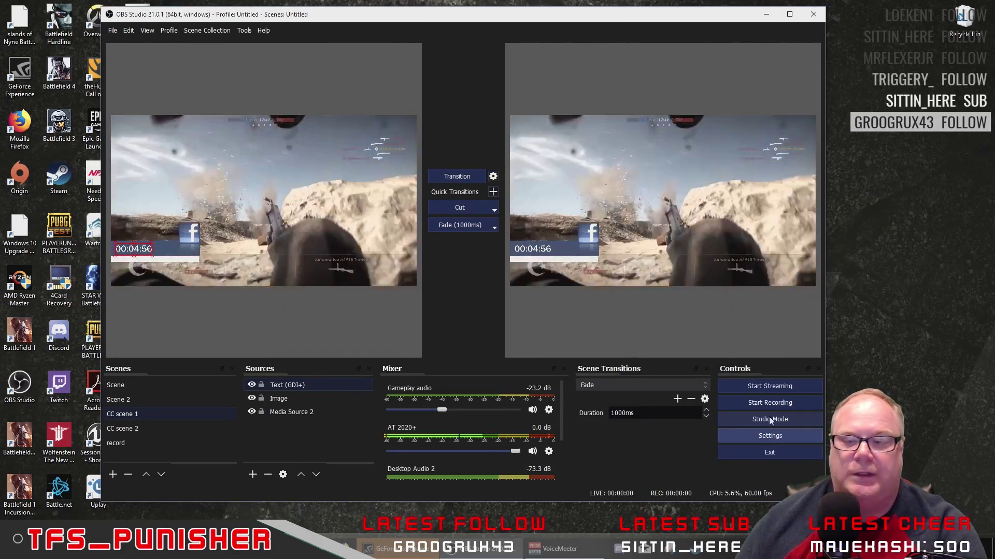
left_click(778, 434)
scroll(357, 389, "down", 5)
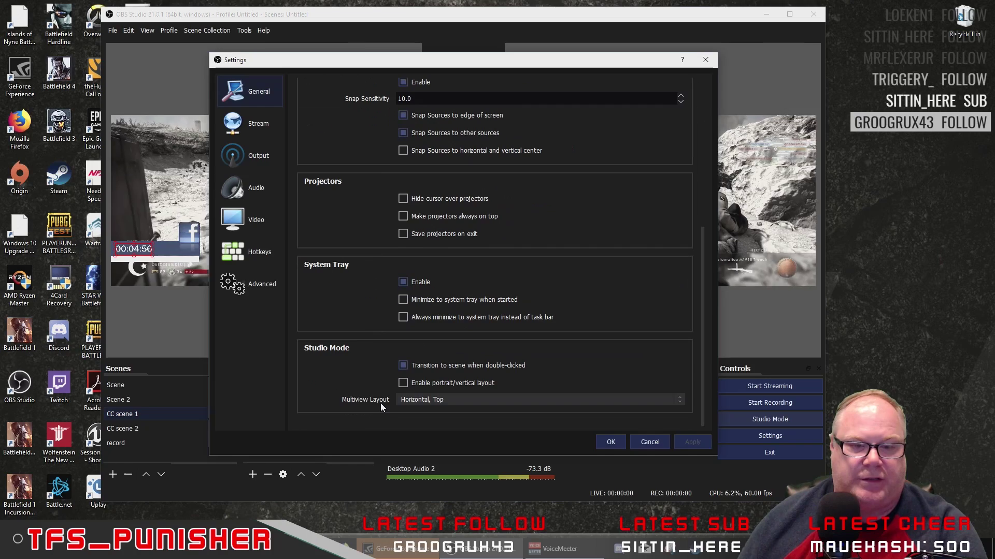
left_click(405, 383)
left_click(689, 446)
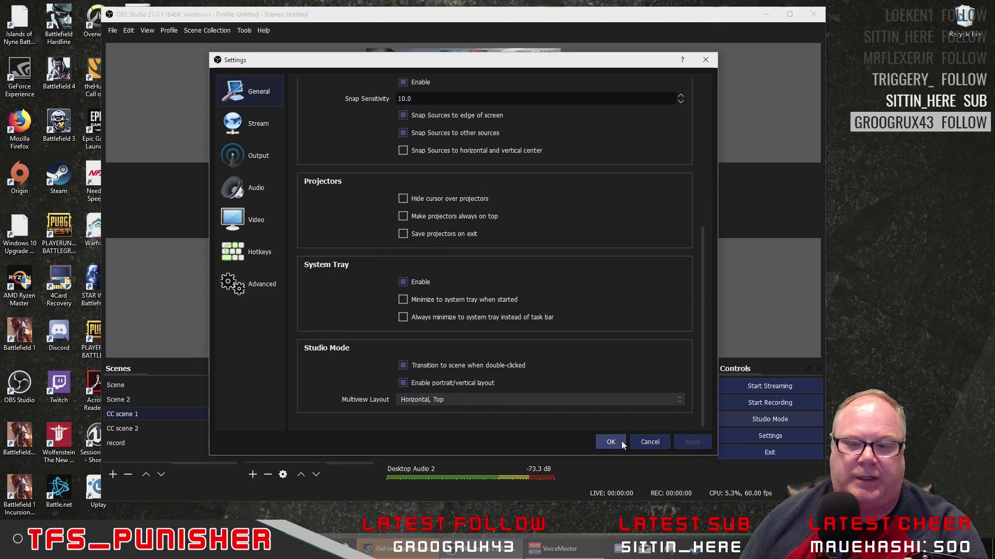
left_click(620, 441)
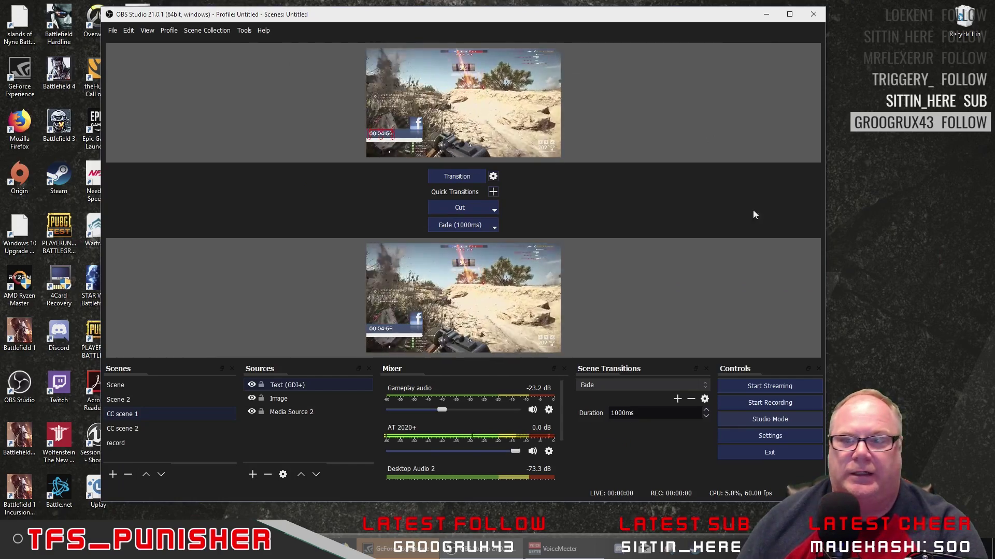
- Narrow the main window to roughly two thirds of its width and extend it to the full screen height
left_click_drag(824, 262, 562, 263)
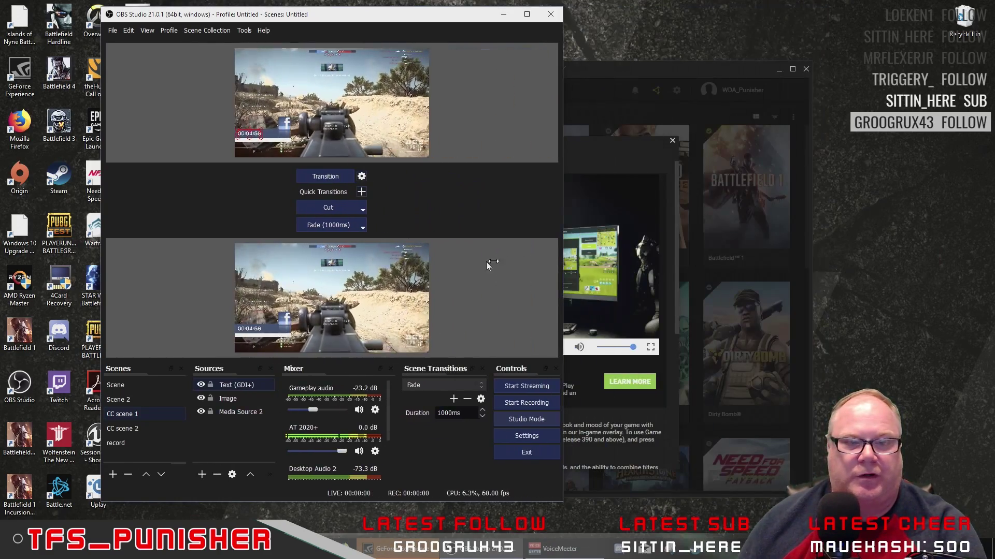
double_click(396, 7)
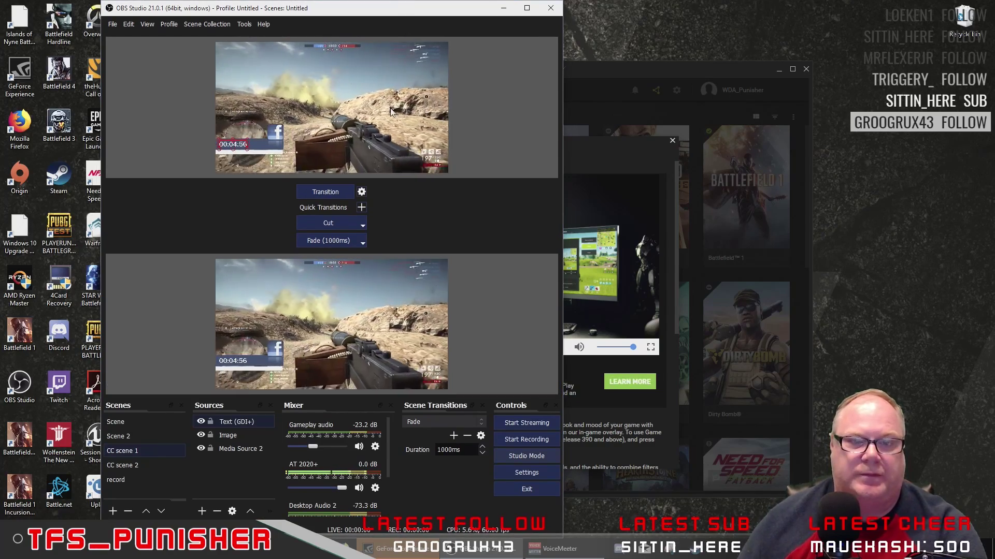